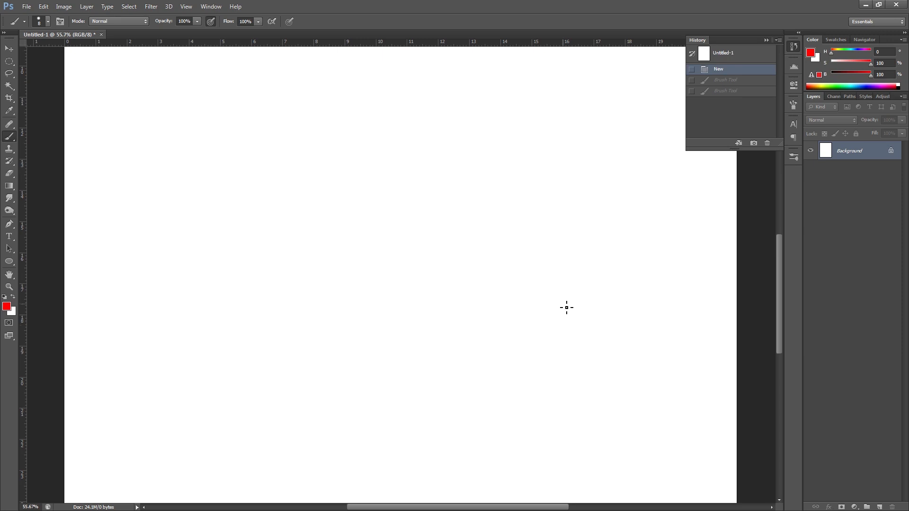
# Paint a red arrow on the canvas pointing towards the Layers panel, undoing the extra stroke.
pyautogui.moveTo(525, 311)
pyautogui.mouseDown()
pyautogui.moveTo(685, 305)
pyautogui.moveTo(686, 275)
pyautogui.moveTo(712, 317)
pyautogui.moveTo(681, 335)
pyautogui.moveTo(703, 314)
pyautogui.mouseUp()
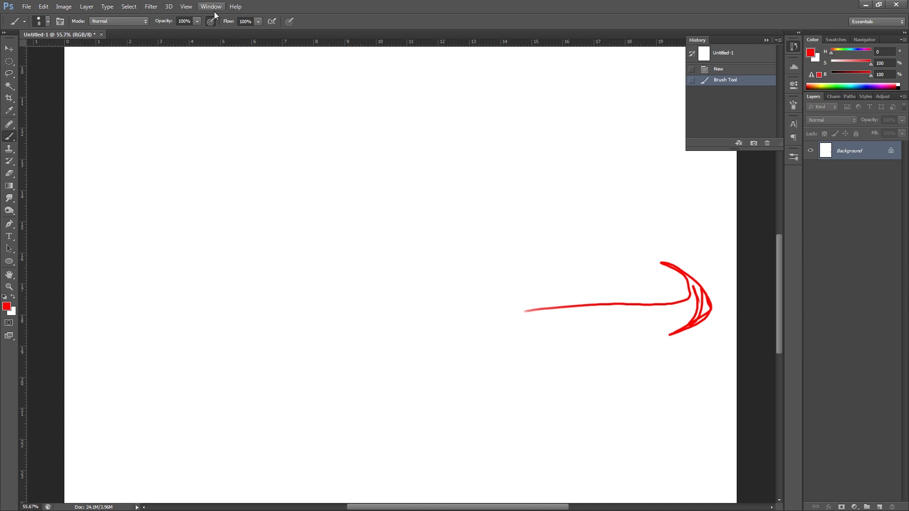
pyautogui.moveTo(213, 79)
pyautogui.mouseDown()
pyautogui.moveTo(205, 66)
pyautogui.moveTo(219, 71)
pyautogui.mouseUp()
pyautogui.hotkey('ctrl', 'z')
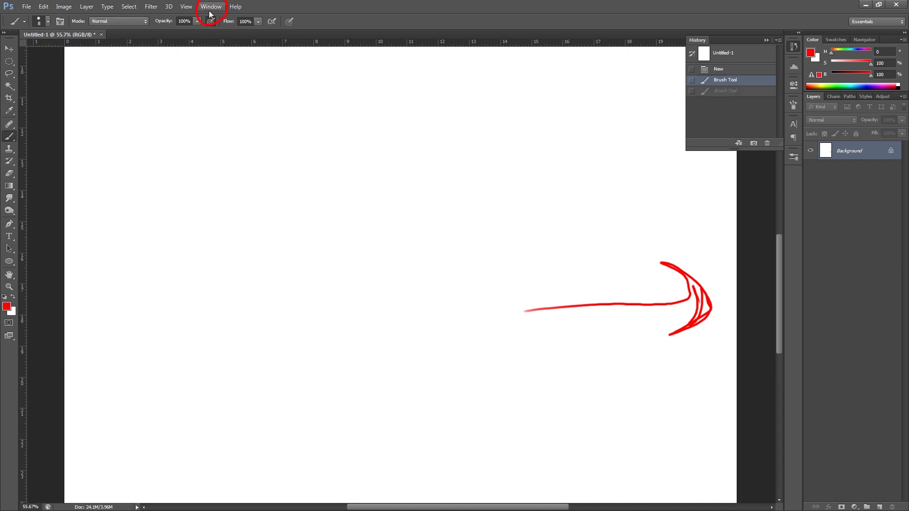
# Hide the Layers panel and show it again, and undo the red arrow.
pyautogui.click(211, 6)
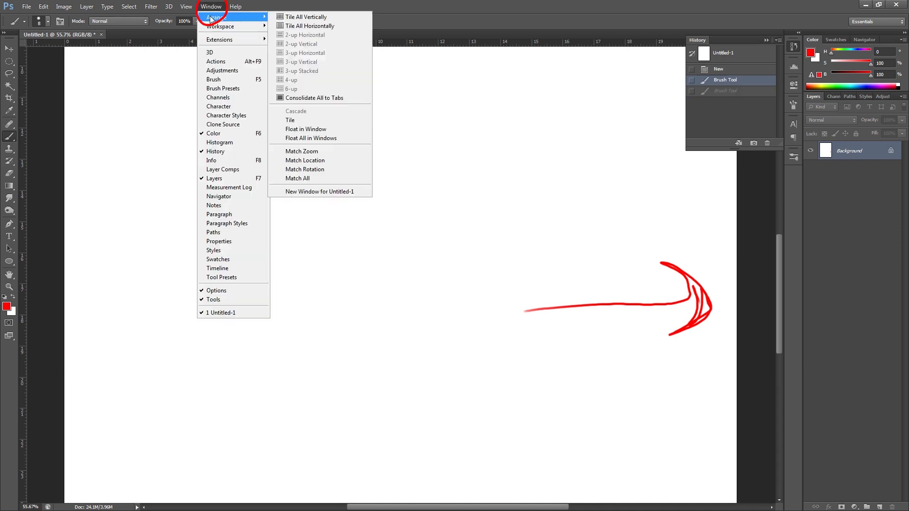
pyautogui.click(224, 180)
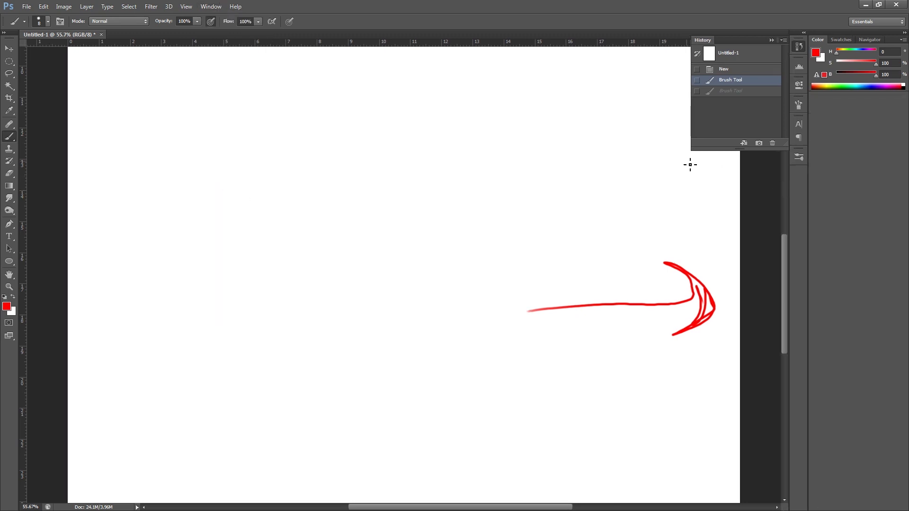
pyautogui.click(210, 6)
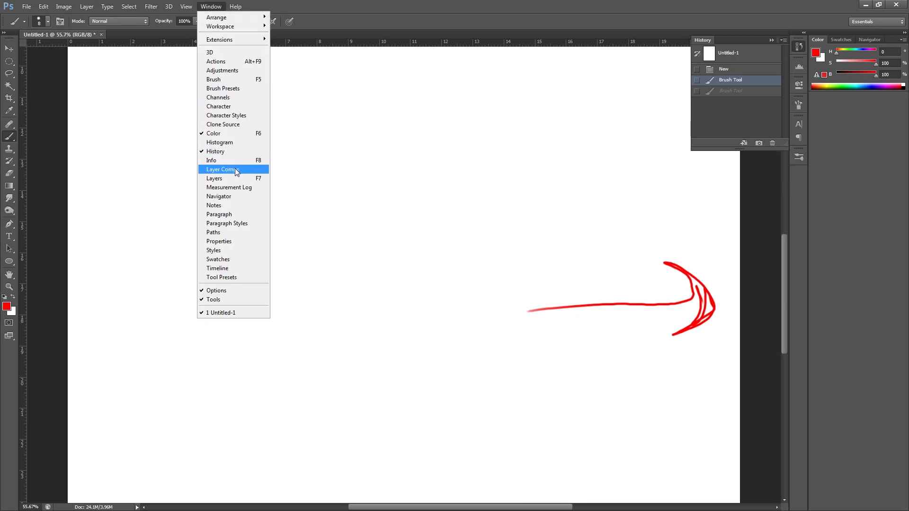
pyautogui.click(235, 183)
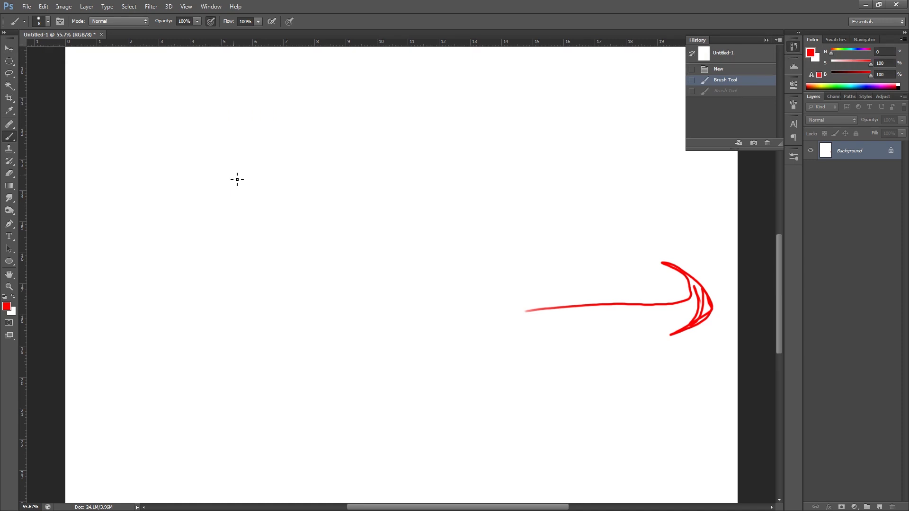
pyautogui.hotkey('ctrl', 'alt', 'z')
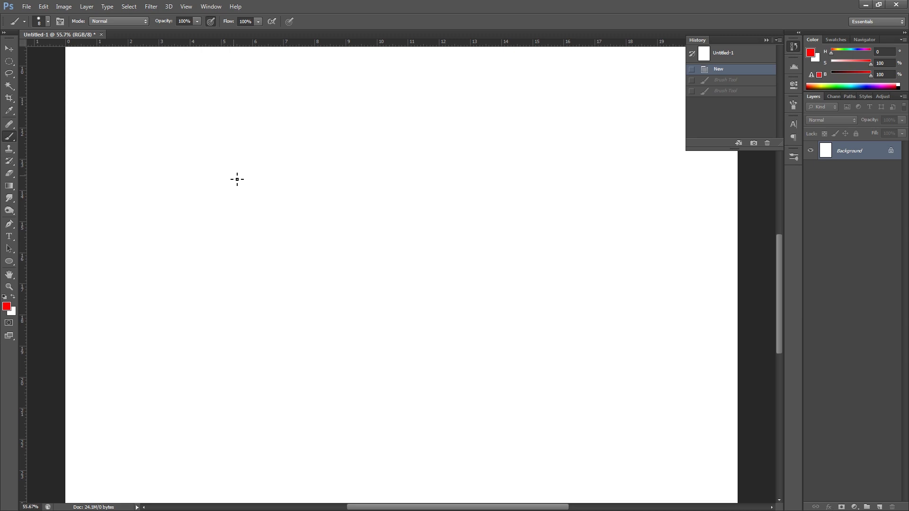
# Add a new layer above the Background.
pyautogui.click(879, 506)
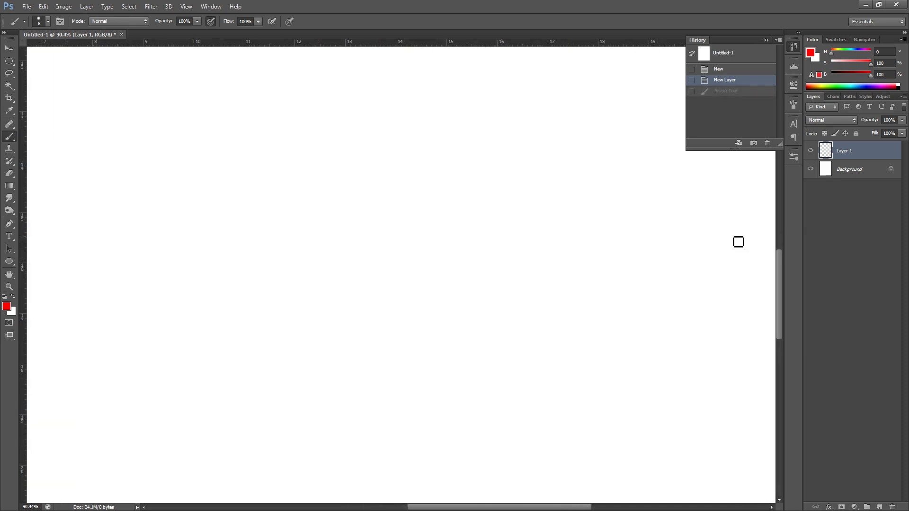
pyautogui.moveTo(720, 255); pyautogui.dragTo(710, 268)
pyautogui.moveTo(708, 220); pyautogui.dragTo(762, 187)
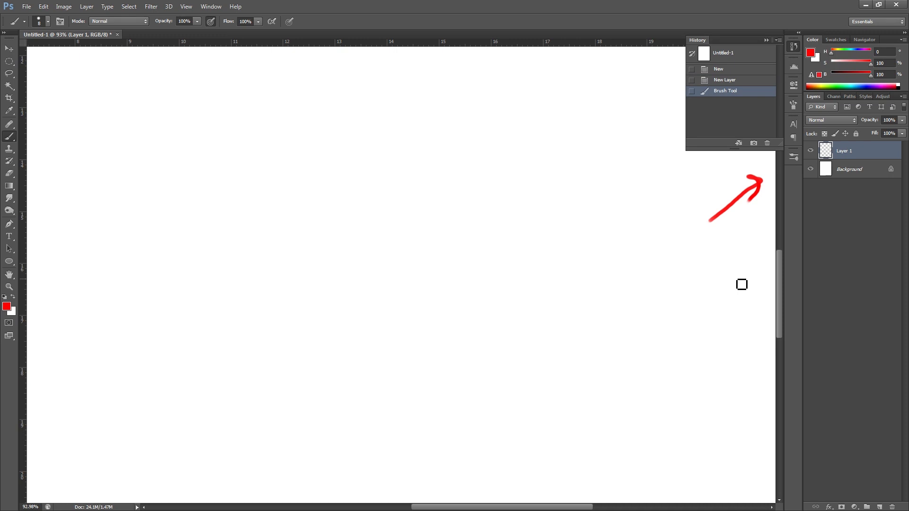
pyautogui.hotkey('ctrl', 'z')
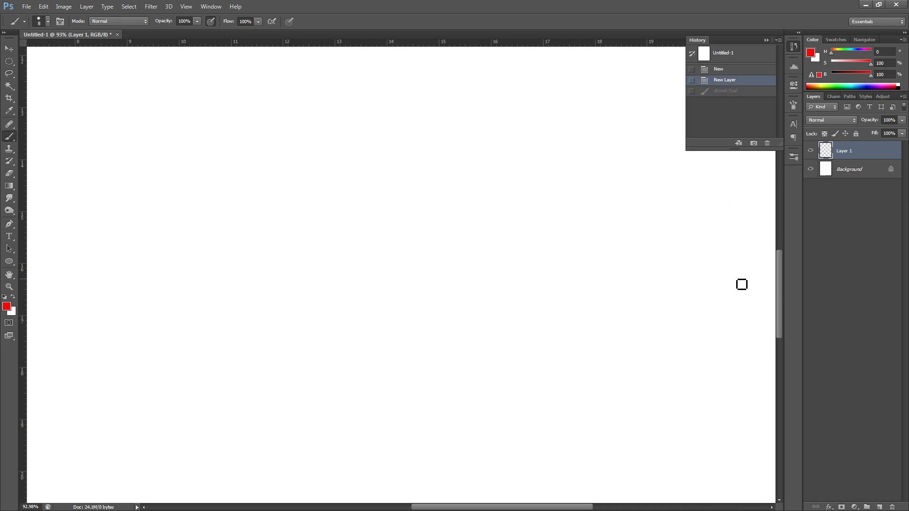
# Rename the new layer as Sketch and give it the gray colour label.
pyautogui.doubleClick(846, 152)
pyautogui.write('Sketch')
pyautogui.press('Return')
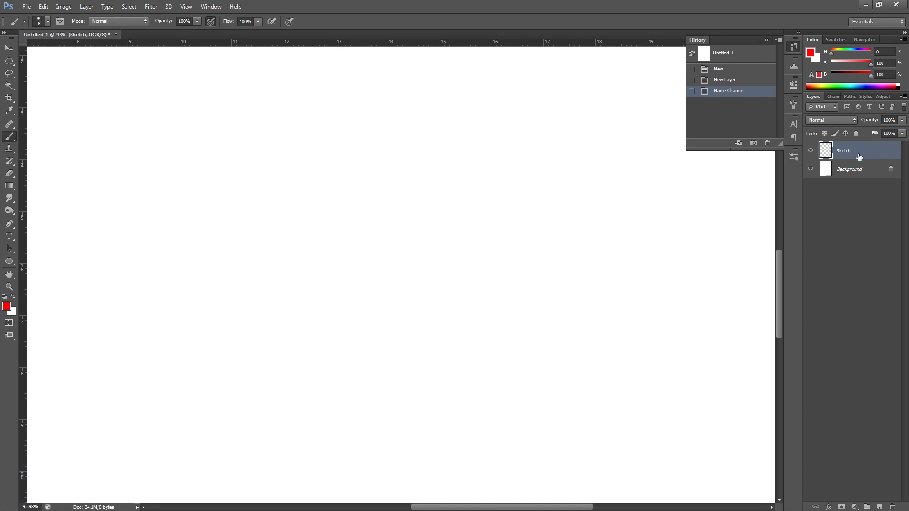
pyautogui.rightClick(848, 152)
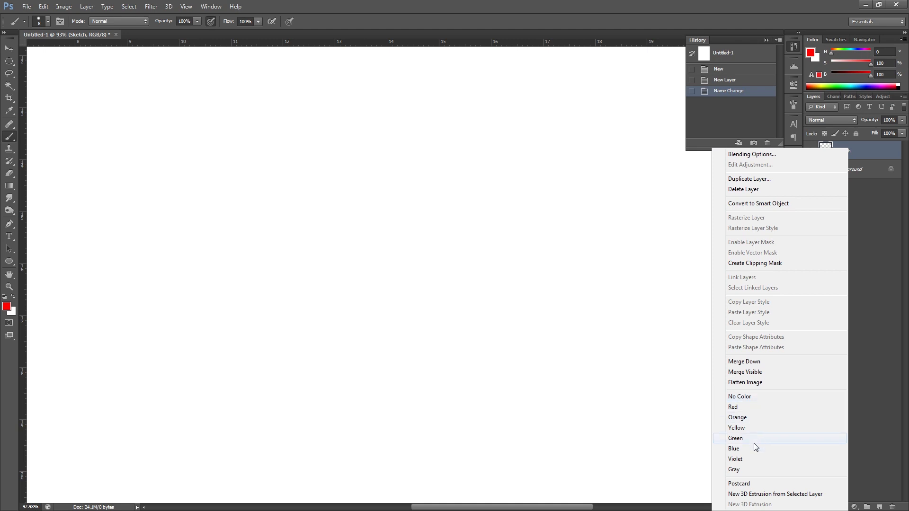
pyautogui.click(743, 469)
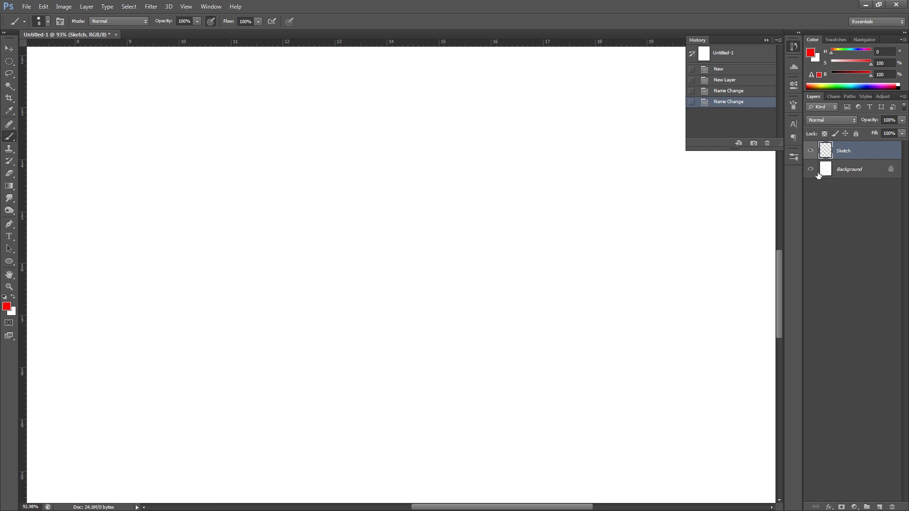
# Choose the 6 px brush preset and test it with a wavy red stroke, undoing the stroke.
pyautogui.rightClick(533, 270)
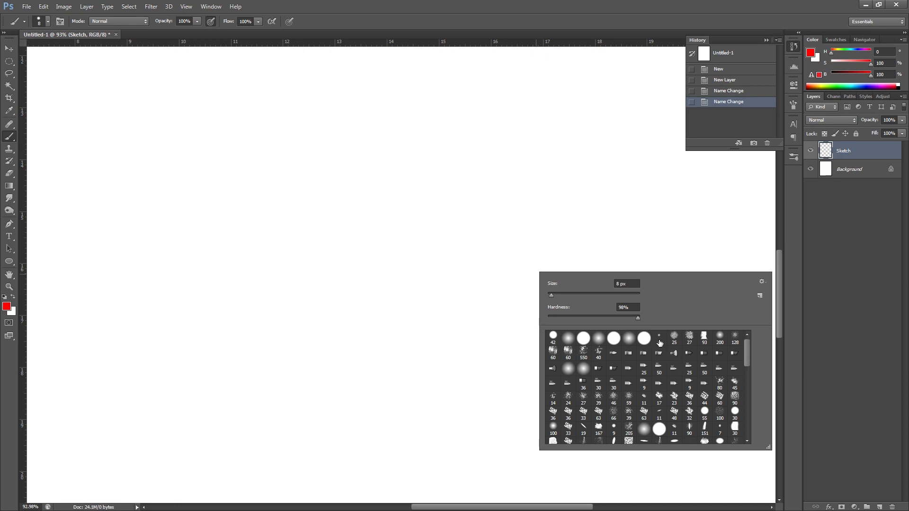
pyautogui.click(658, 338)
pyautogui.moveTo(430, 253)
pyautogui.mouseDown()
pyautogui.moveTo(447, 285)
pyautogui.moveTo(503, 338)
pyautogui.mouseUp()
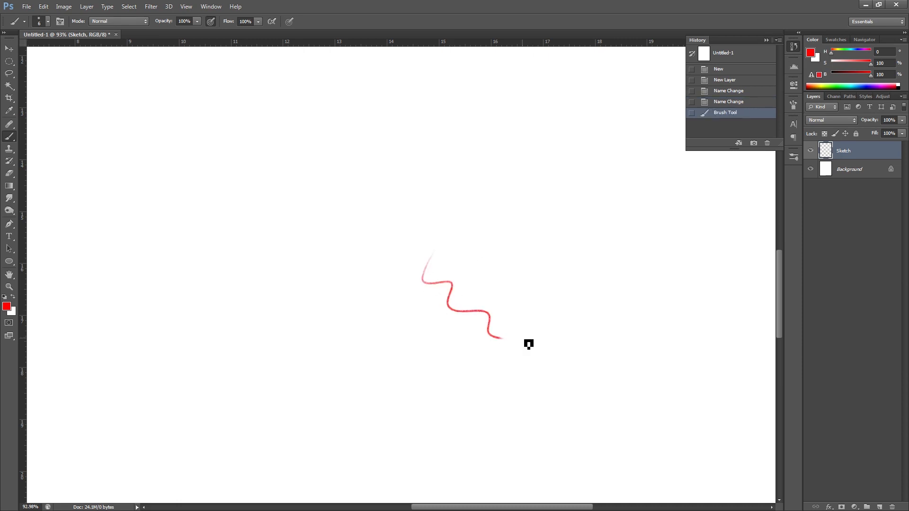
pyautogui.hotkey('ctrl', 'z')
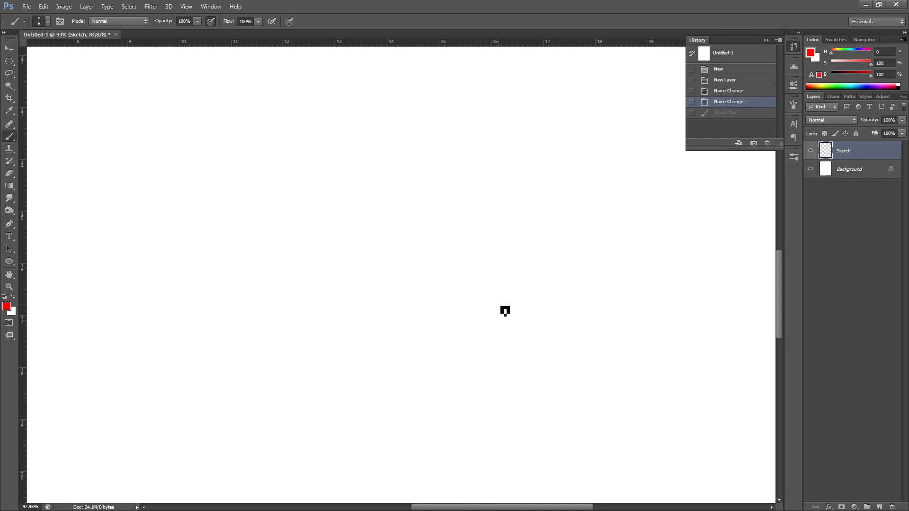
# Reduce the brush to 5 px and sketch a round red head outline with two pointed ears.
pyautogui.scroll(-5, 505, 311)
pyautogui.press('[')
pyautogui.moveTo(345, 229)
pyautogui.mouseDown()
pyautogui.moveTo(451, 335)
pyautogui.moveTo(423, 212)
pyautogui.moveTo(359, 220)
pyautogui.moveTo(456, 258)
pyautogui.mouseUp()
pyautogui.moveTo(322, 237)
pyautogui.mouseDown()
pyautogui.moveTo(357, 220)
pyautogui.moveTo(406, 221)
pyautogui.mouseUp()
pyautogui.moveTo(455, 261)
pyautogui.mouseDown()
pyautogui.moveTo(388, 213)
pyautogui.moveTo(427, 222)
pyautogui.moveTo(529, 165)
pyautogui.moveTo(459, 251)
pyautogui.mouseUp()
pyautogui.moveTo(337, 218); pyautogui.dragTo(270, 172)
pyautogui.moveTo(272, 174); pyautogui.dragTo(312, 257)
# Sketch a small triangular nose, a curved mouth and two front teeth in the lower part of the face.
pyautogui.moveTo(377, 301); pyautogui.dragTo(380, 310)
pyautogui.moveTo(379, 312)
pyautogui.mouseDown()
pyautogui.moveTo(382, 334)
pyautogui.moveTo(395, 339)
pyautogui.moveTo(370, 325)
pyautogui.mouseUp()
pyautogui.hotkey('ctrl', 'alt', 'z')
pyautogui.hotkey('ctrl', 'alt', 'z')
pyautogui.hotkey('ctrl', 'alt', 'z')
pyautogui.moveTo(379, 318)
pyautogui.mouseDown()
pyautogui.moveTo(388, 326)
pyautogui.moveTo(377, 337)
pyautogui.mouseUp()
pyautogui.moveTo(386, 326); pyautogui.dragTo(377, 330)
pyautogui.hotkey('ctrl', 'alt', 'z')
pyautogui.moveTo(386, 326); pyautogui.dragTo(365, 322)
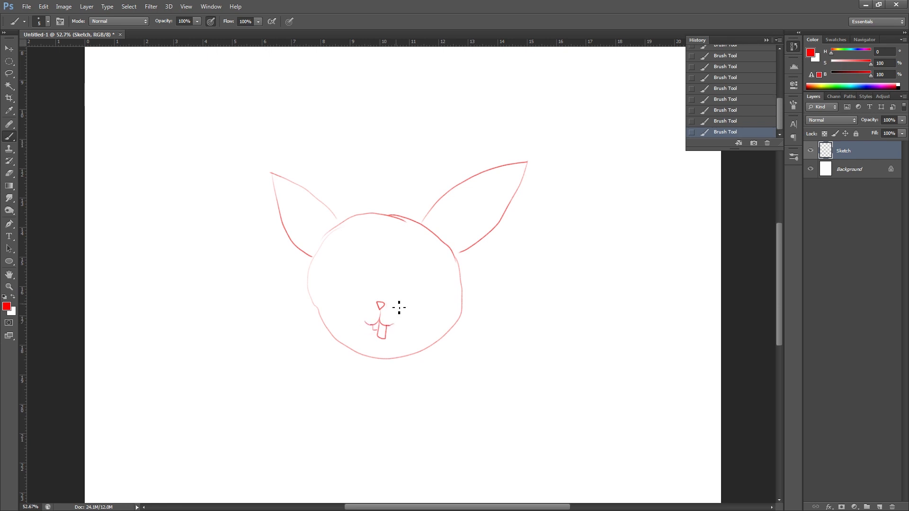
# Sketch two round eyes with pupils and a round cheek on each side of the face.
pyautogui.moveTo(406, 250)
pyautogui.mouseDown()
pyautogui.moveTo(426, 263)
pyautogui.moveTo(407, 249)
pyautogui.mouseUp()
pyautogui.moveTo(358, 259)
pyautogui.mouseDown()
pyautogui.moveTo(375, 279)
pyautogui.moveTo(358, 260)
pyautogui.mouseUp()
pyautogui.moveTo(365, 265)
pyautogui.mouseDown()
pyautogui.moveTo(370, 278)
pyautogui.moveTo(394, 264)
pyautogui.mouseUp()
pyautogui.moveTo(445, 298); pyautogui.dragTo(443, 292)
pyautogui.moveTo(329, 290)
pyautogui.mouseDown()
pyautogui.moveTo(334, 318)
pyautogui.moveTo(330, 290)
pyautogui.mouseUp()
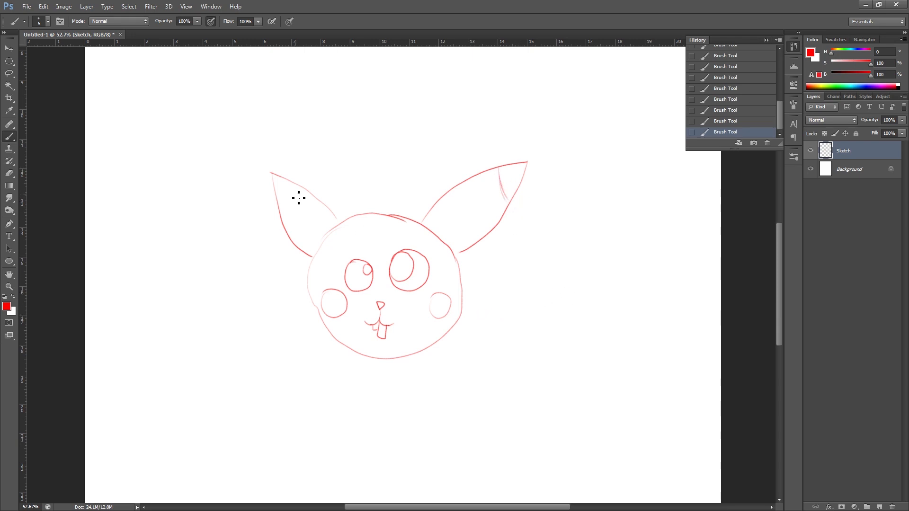
# Refine the left ear's inner edge and retrace the head outline with extra red strokes, erasing where needed.
pyautogui.moveTo(297, 190)
pyautogui.mouseDown()
pyautogui.moveTo(285, 218)
pyautogui.moveTo(338, 222)
pyautogui.mouseUp()
pyautogui.moveTo(312, 284); pyautogui.dragTo(325, 330)
pyautogui.press('e')
pyautogui.press('b')
pyautogui.moveTo(326, 326)
pyautogui.mouseDown()
pyautogui.moveTo(363, 355)
pyautogui.moveTo(443, 333)
pyautogui.mouseUp()
pyautogui.moveTo(435, 336); pyautogui.dragTo(461, 294)
pyautogui.moveTo(443, 245); pyautogui.dragTo(323, 239)
pyautogui.moveTo(335, 224); pyautogui.dragTo(400, 219)
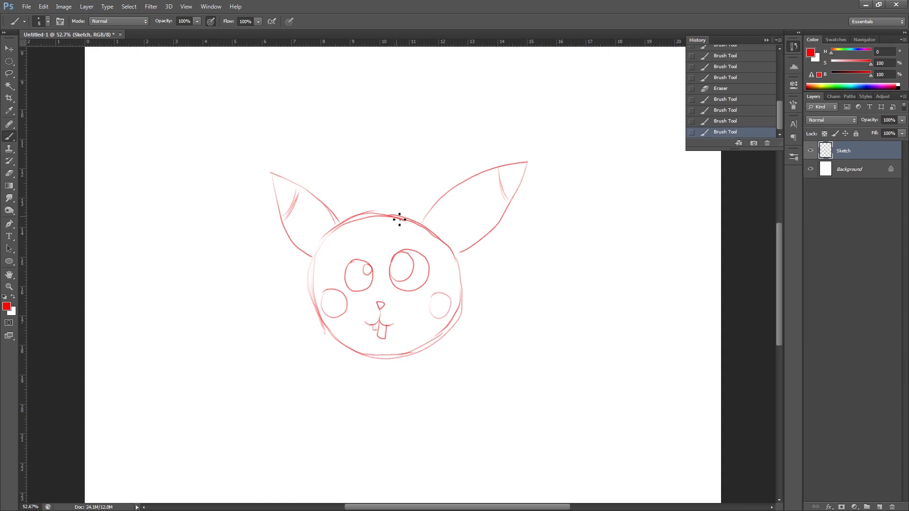
# Add a new layer above Sketch, name it Line art and give it the violet colour label.
pyautogui.click(877, 500)
pyautogui.click(879, 506)
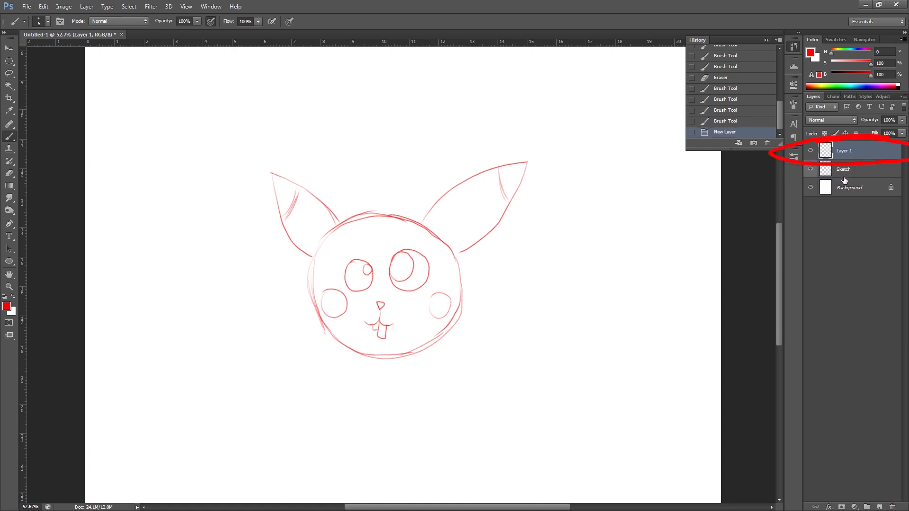
pyautogui.doubleClick(844, 151)
pyautogui.write('Lineart')
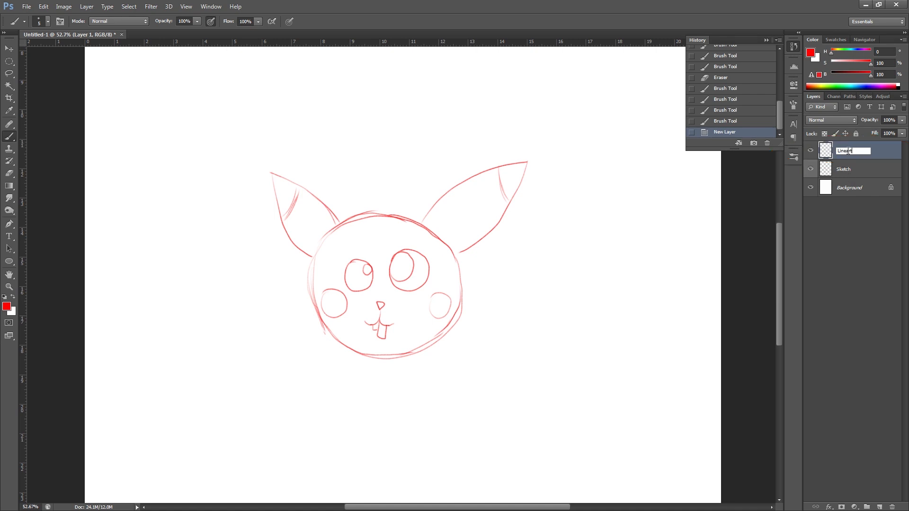
pyautogui.press('Return')
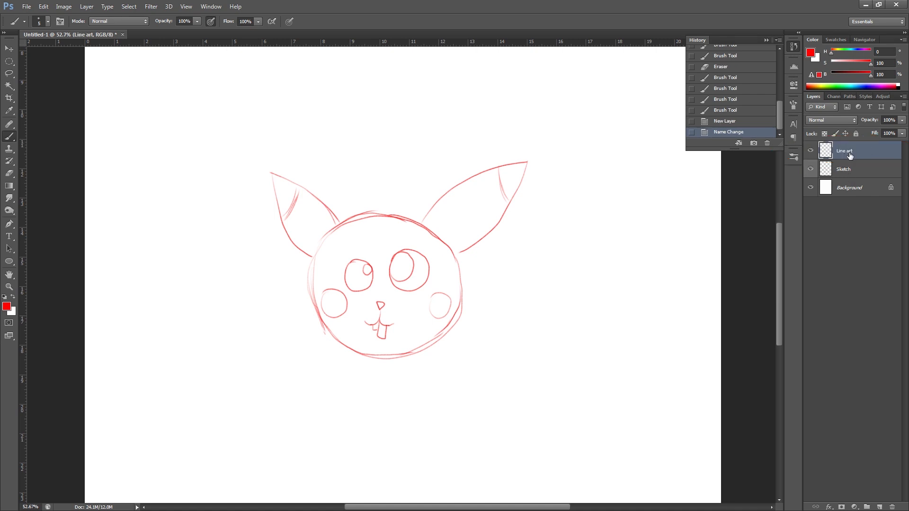
pyautogui.rightClick(848, 154)
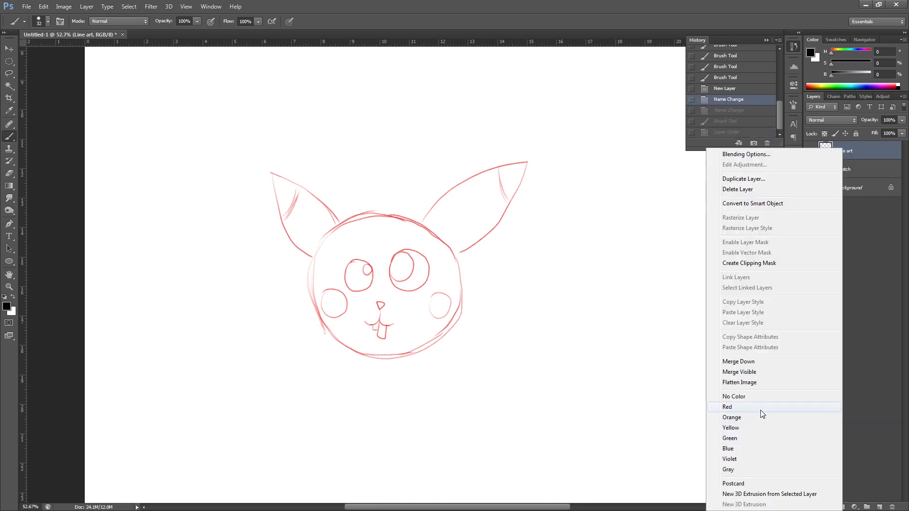
pyautogui.click(742, 457)
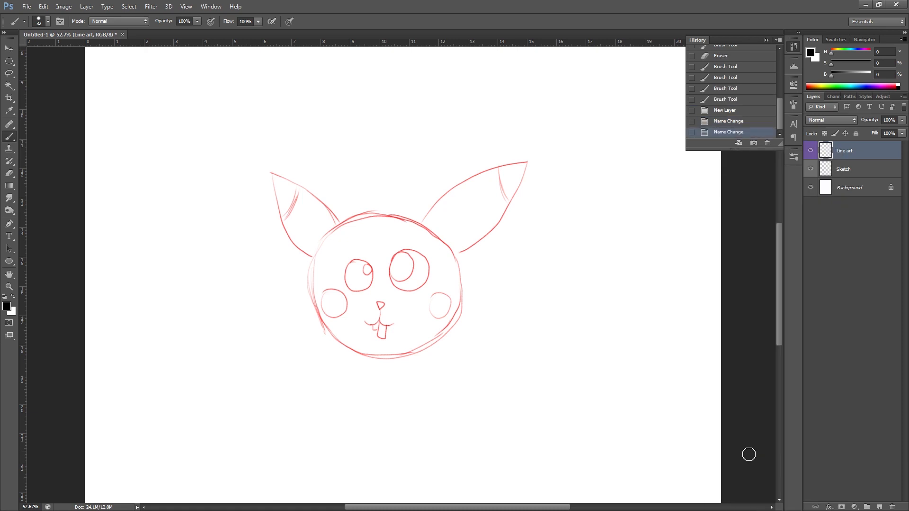
# Scribble over the base of the right ear on the Line art layer with the 32 px black brush.
pyautogui.rightClick(480, 271)
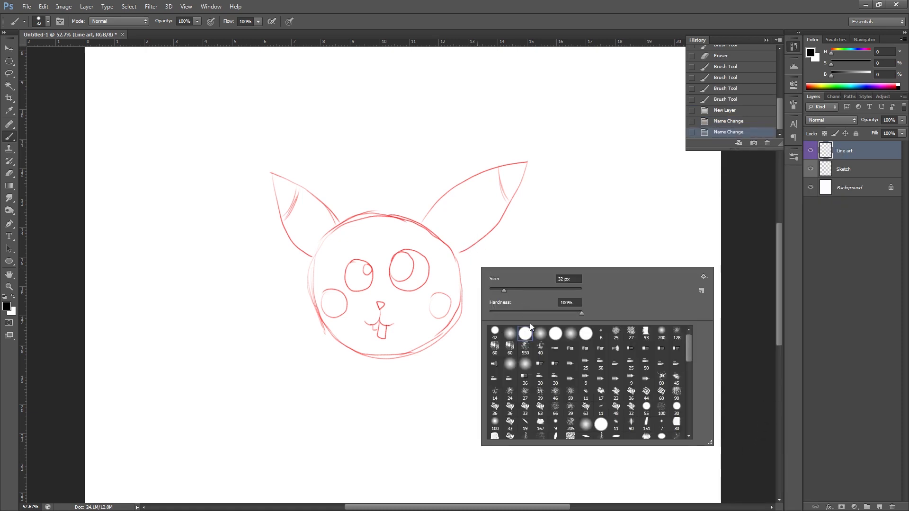
pyautogui.moveTo(458, 243); pyautogui.dragTo(472, 261)
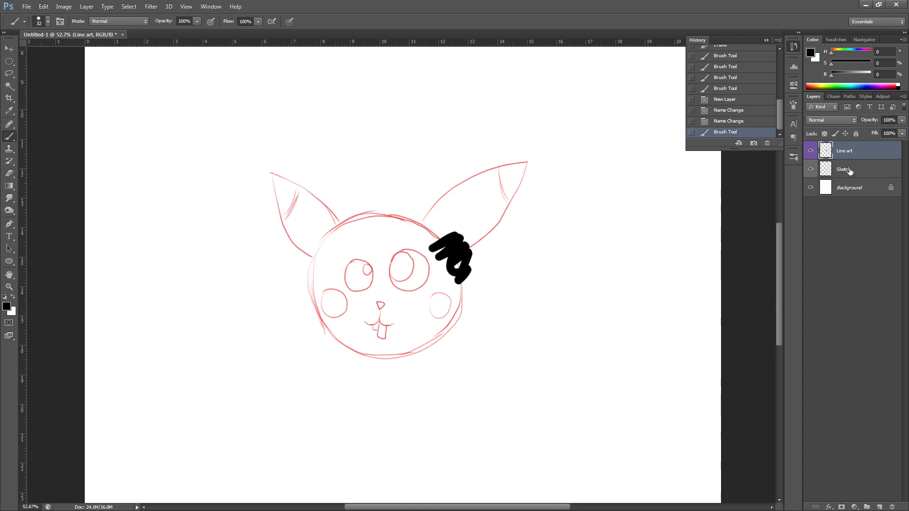
pyautogui.moveTo(456, 217)
pyautogui.mouseDown()
pyautogui.moveTo(464, 314)
pyautogui.moveTo(452, 217)
pyautogui.mouseUp()
pyautogui.hotkey('ctrl', 'z')
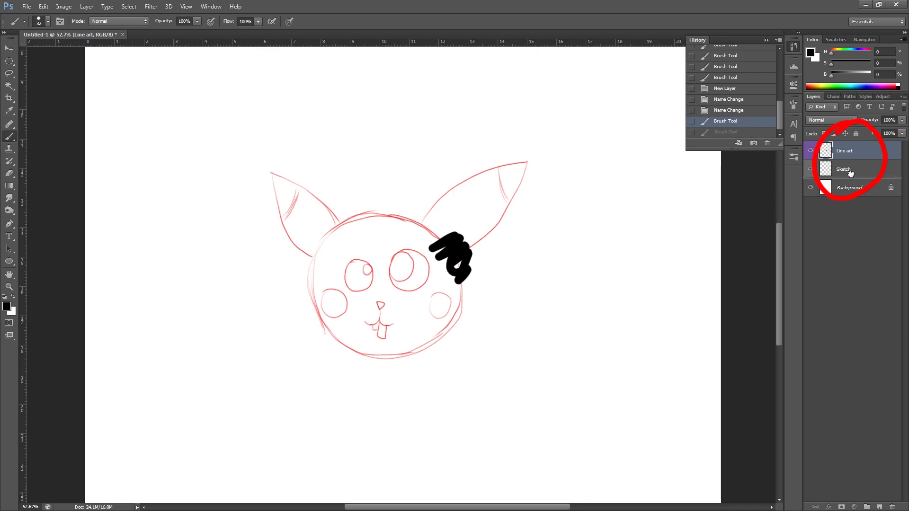
# Move the Line art layer below Sketch and paint a thick black ring around the scribble.
pyautogui.hotkey('ctrl', '[')
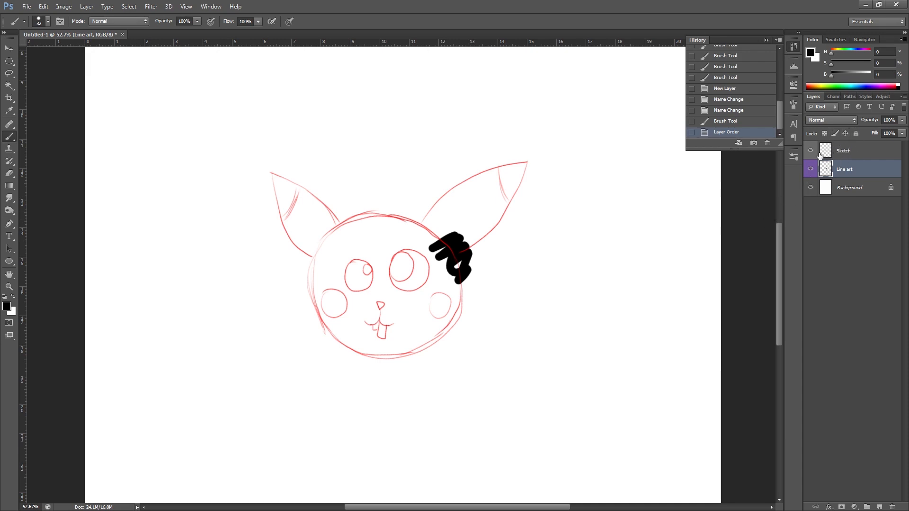
pyautogui.moveTo(451, 214)
pyautogui.mouseDown()
pyautogui.moveTo(453, 287)
pyautogui.moveTo(438, 215)
pyautogui.mouseUp()
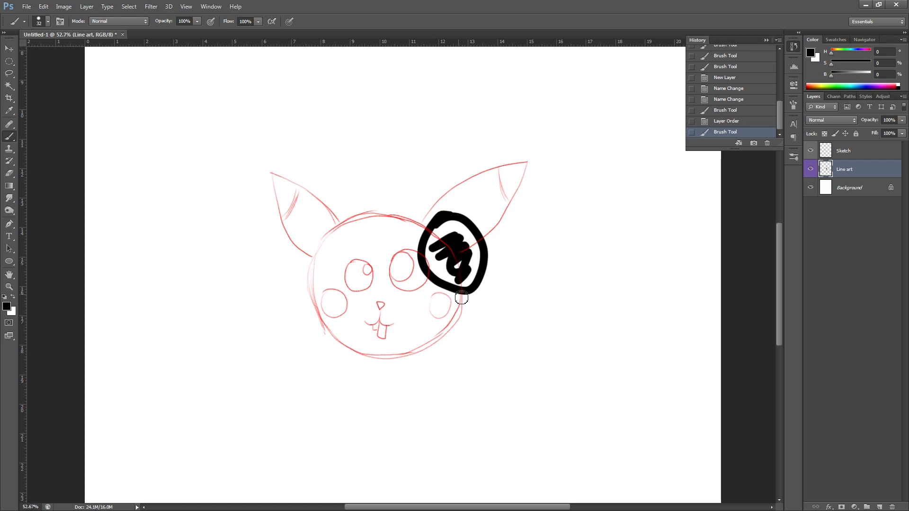
# Ink the head, ears, cheeks, nose, mouth and teeth in black over the sketch on the Line art layer.
pyautogui.moveTo(419, 257)
pyautogui.mouseDown()
pyautogui.moveTo(647, 124)
pyautogui.moveTo(235, 262)
pyautogui.moveTo(503, 229)
pyautogui.moveTo(179, 97)
pyautogui.mouseUp()
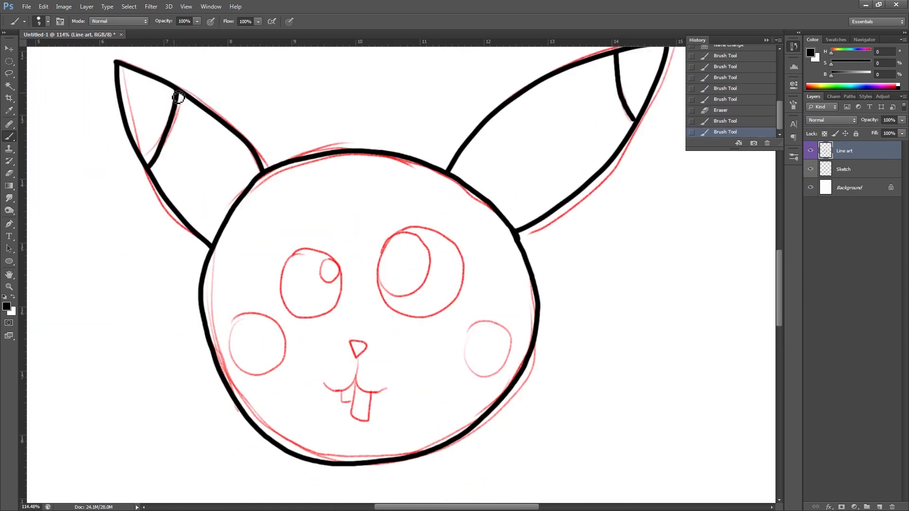
pyautogui.moveTo(482, 320); pyautogui.dragTo(480, 321)
pyautogui.moveTo(260, 311); pyautogui.dragTo(258, 312)
pyautogui.moveTo(350, 340)
pyautogui.mouseDown()
pyautogui.moveTo(355, 367)
pyautogui.moveTo(381, 388)
pyautogui.mouseUp()
pyautogui.moveTo(341, 392); pyautogui.dragTo(369, 417)
# Ink both eyes with their pupils in black and touch up the right side of the head outline.
pyautogui.moveTo(303, 253); pyautogui.dragTo(331, 279)
pyautogui.moveTo(419, 225)
pyautogui.mouseDown()
pyautogui.moveTo(386, 248)
pyautogui.moveTo(419, 225)
pyautogui.mouseUp()
pyautogui.press('e')
pyautogui.moveTo(421, 226); pyautogui.dragTo(419, 224)
pyautogui.press('b')
pyautogui.moveTo(390, 245)
pyautogui.mouseDown()
pyautogui.moveTo(414, 237)
pyautogui.moveTo(391, 242)
pyautogui.mouseUp()
pyautogui.scroll(-5, 531, 337)
pyautogui.moveTo(549, 318); pyautogui.dragTo(555, 345)
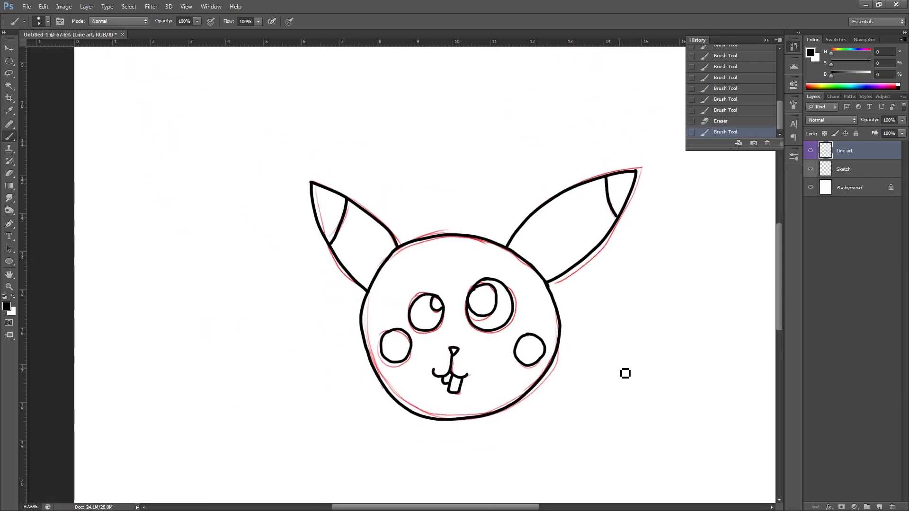
# Toggle the Sketch layer's visibility to check the line art alone, and delete the Sketch layer.
pyautogui.click(810, 169)
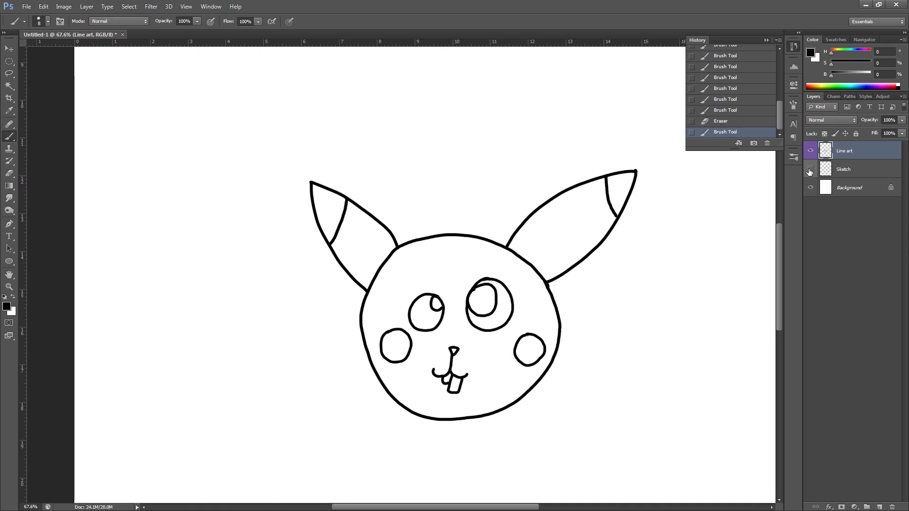
pyautogui.click(810, 170)
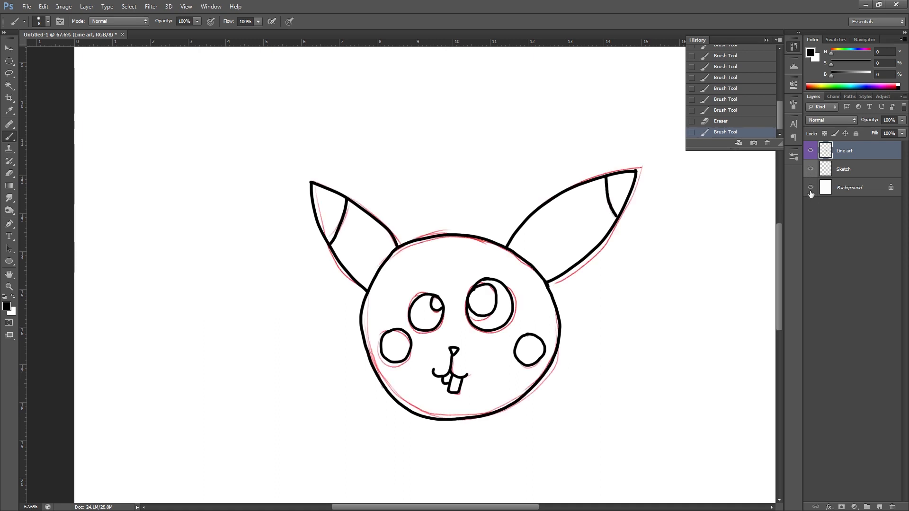
pyautogui.click(811, 171)
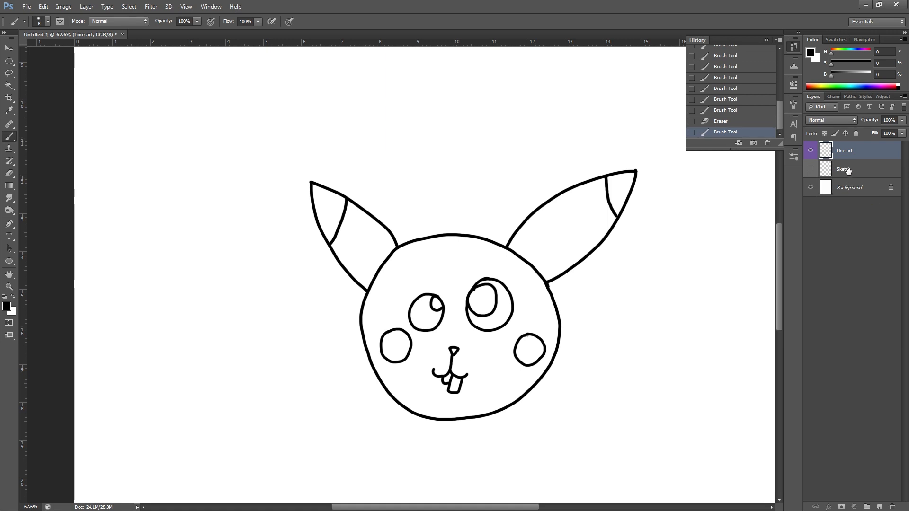
pyautogui.click(892, 505)
pyautogui.moveTo(892, 505); pyautogui.dragTo(893, 503)
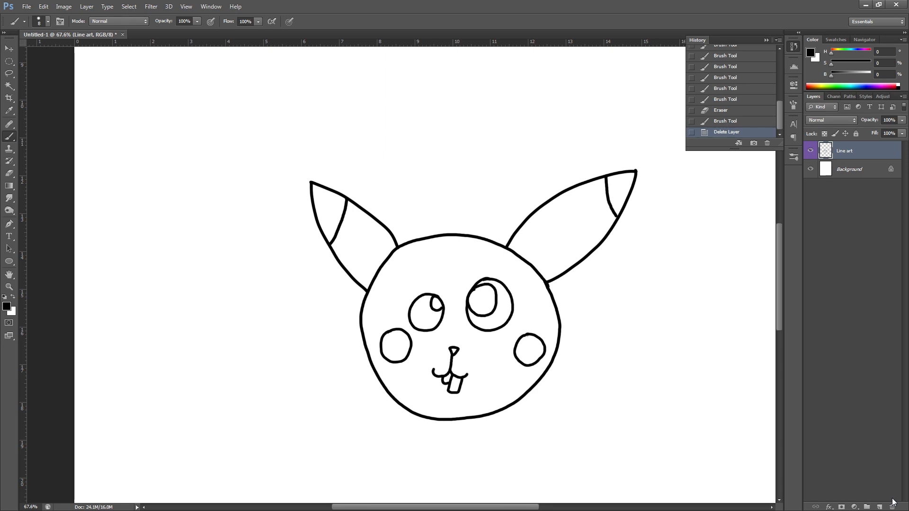
# Undo the Sketch layer's deletion and add a new layer above Line art, named Flats with a yellow color label.
pyautogui.hotkey('ctrl', 'z')
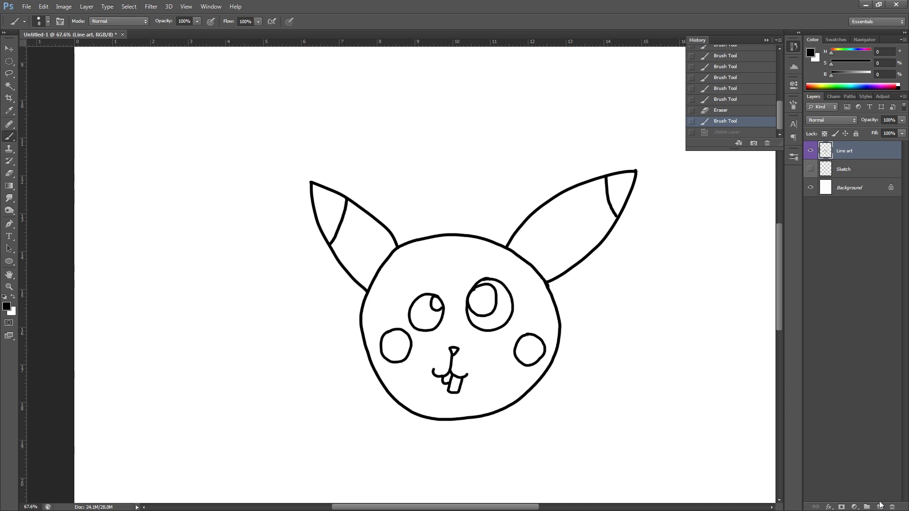
pyautogui.click(879, 506)
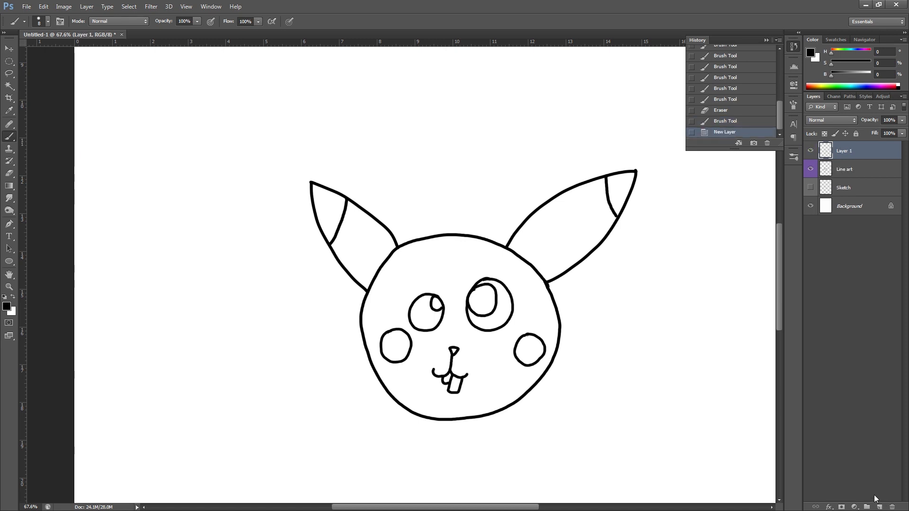
pyautogui.doubleClick(844, 151)
pyautogui.write('Flat')
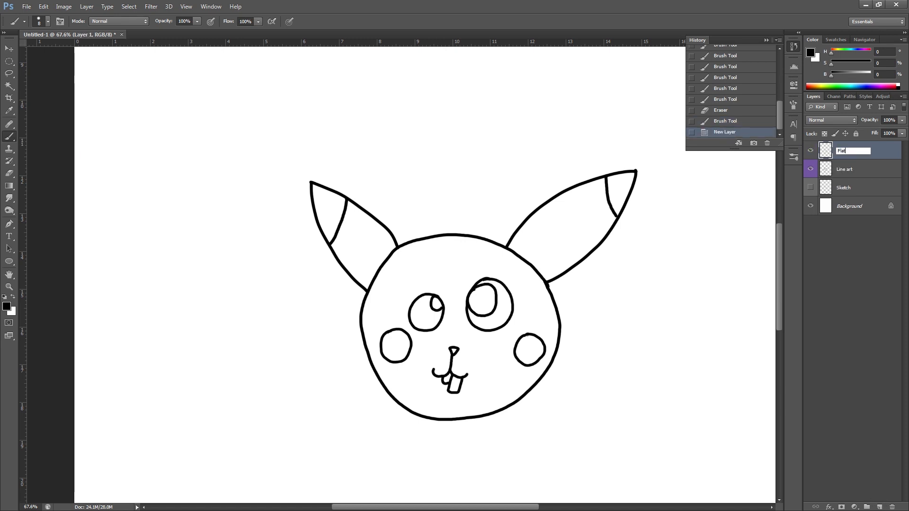
pyautogui.write('s')
pyautogui.press('Return')
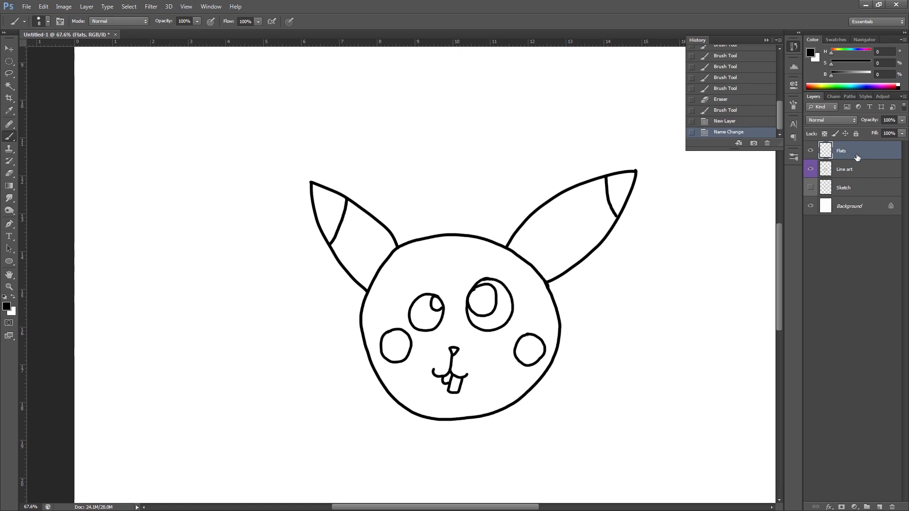
pyautogui.rightClick(857, 157)
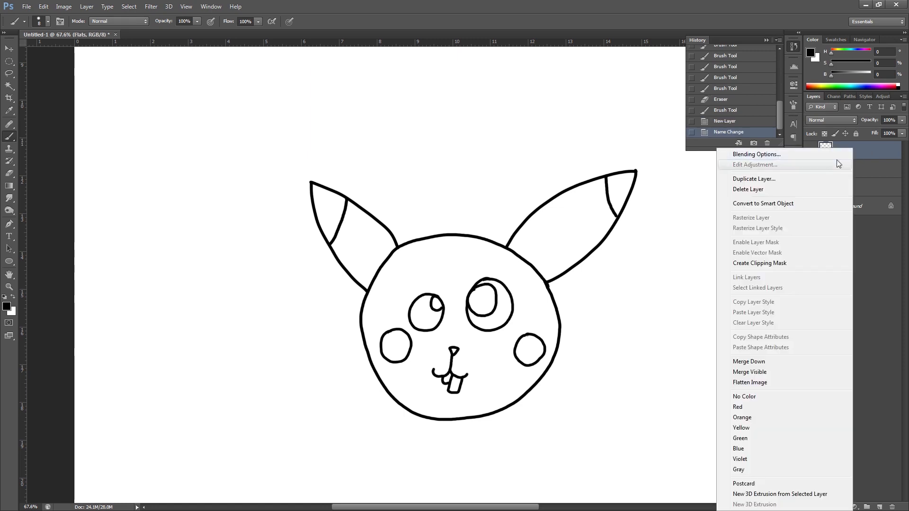
pyautogui.click(756, 429)
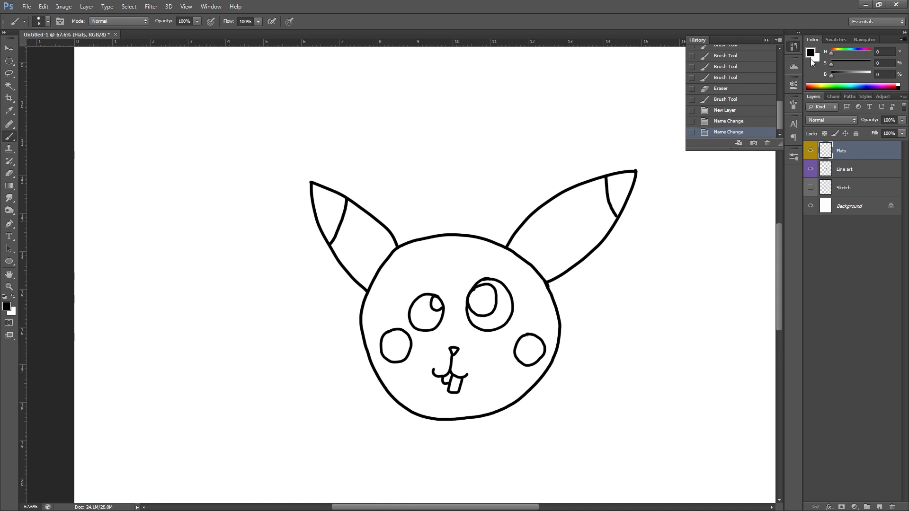
# Paint a yellow patch at the base of the right ear on Flats and move the Flats layer below Line art.
pyautogui.click(835, 39)
pyautogui.click(812, 47)
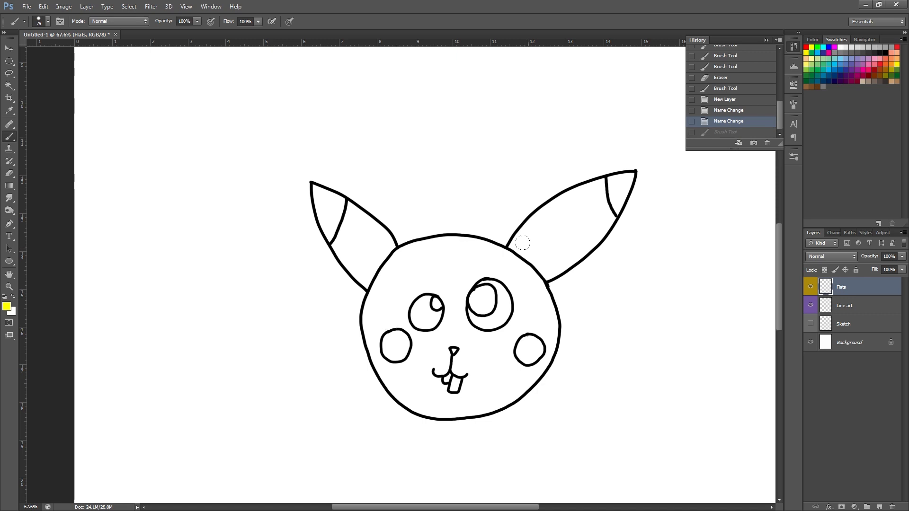
pyautogui.moveTo(523, 239)
pyautogui.mouseDown()
pyautogui.moveTo(514, 254)
pyautogui.moveTo(510, 244)
pyautogui.moveTo(507, 265)
pyautogui.moveTo(521, 287)
pyautogui.mouseUp()
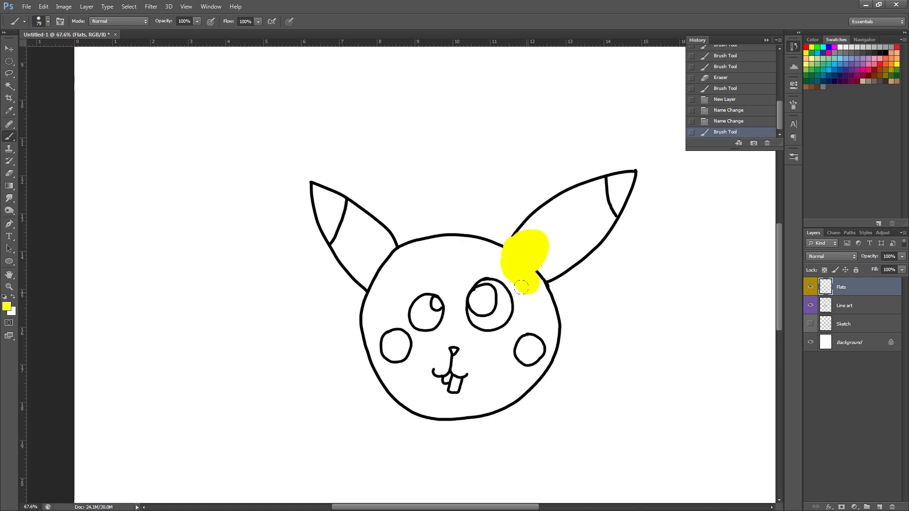
pyautogui.moveTo(846, 291); pyautogui.dragTo(844, 308)
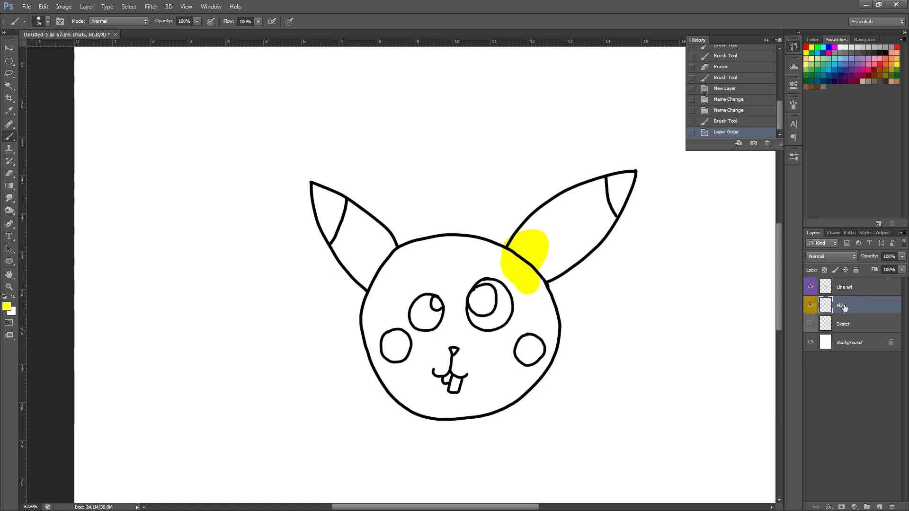
# Clean up the yellow outside the right ear's outline and paint both ears yellow up to their tips on Flats.
pyautogui.press('e')
pyautogui.click(514, 233)
pyautogui.hotkey('ctrl', 'space')
pyautogui.moveTo(519, 234)
pyautogui.mouseDown()
pyautogui.moveTo(556, 232)
pyautogui.moveTo(639, 191)
pyautogui.moveTo(590, 289)
pyautogui.moveTo(654, 215)
pyautogui.moveTo(625, 274)
pyautogui.moveTo(632, 272)
pyautogui.mouseUp()
pyautogui.press('b')
pyautogui.press('[')
pyautogui.moveTo(305, 255)
pyautogui.mouseDown()
pyautogui.moveTo(326, 293)
pyautogui.moveTo(343, 240)
pyautogui.moveTo(376, 282)
pyautogui.mouseUp()
# Fill the whole head with yellow on Flats, covering the band along the outline and the inside of the face.
pyautogui.press(']')
pyautogui.moveTo(350, 328)
pyautogui.mouseDown()
pyautogui.moveTo(375, 447)
pyautogui.moveTo(416, 476)
pyautogui.mouseUp()
pyautogui.moveTo(416, 476)
pyautogui.mouseDown()
pyautogui.moveTo(368, 341)
pyautogui.moveTo(382, 295)
pyautogui.mouseUp()
pyautogui.moveTo(386, 284)
pyautogui.mouseDown()
pyautogui.moveTo(436, 270)
pyautogui.moveTo(525, 287)
pyautogui.mouseUp()
pyautogui.moveTo(562, 339); pyautogui.dragTo(561, 319)
pyautogui.moveTo(564, 305)
pyautogui.mouseDown()
pyautogui.moveTo(564, 402)
pyautogui.moveTo(479, 453)
pyautogui.mouseUp()
pyautogui.moveTo(456, 460)
pyautogui.mouseDown()
pyautogui.moveTo(437, 457)
pyautogui.moveTo(537, 446)
pyautogui.mouseUp()
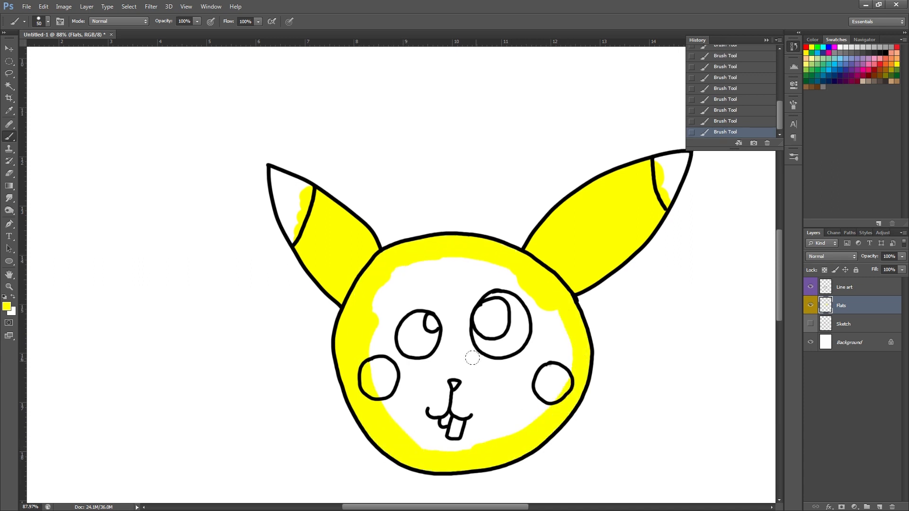
pyautogui.keyDown('alt'); pyautogui.rightClick(472, 357); pyautogui.keyUp('alt')
pyautogui.moveTo(454, 282)
pyautogui.mouseDown()
pyautogui.moveTo(478, 419)
pyautogui.moveTo(438, 438)
pyautogui.mouseUp()
pyautogui.keyDown('alt'); pyautogui.rightClick(530, 348); pyautogui.keyUp('alt')
pyautogui.moveTo(582, 360); pyautogui.dragTo(559, 366)
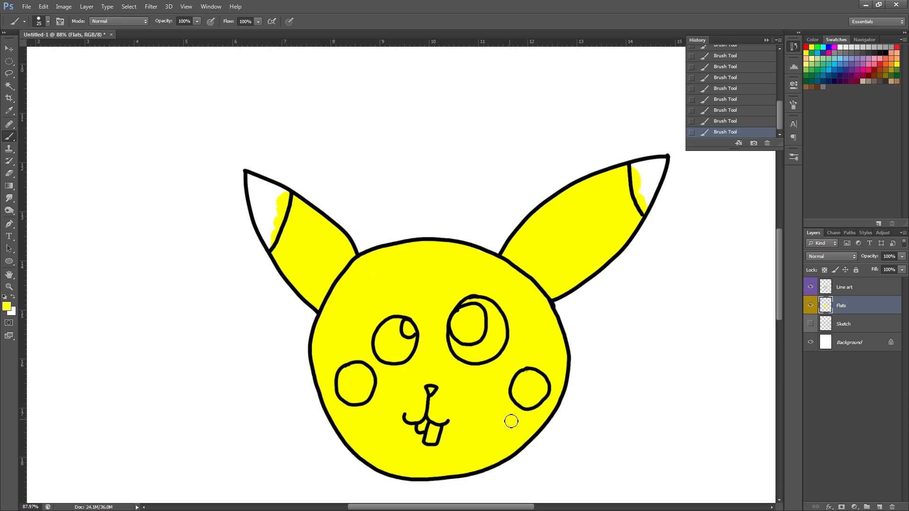
# Add a yellow-labelled layer above Flats and paint both cheeks red on it instead of on Flats.
pyautogui.click(806, 47)
pyautogui.moveTo(520, 390)
pyautogui.mouseDown()
pyautogui.moveTo(525, 379)
pyautogui.moveTo(518, 398)
pyautogui.moveTo(513, 391)
pyautogui.moveTo(539, 390)
pyautogui.moveTo(538, 376)
pyautogui.moveTo(529, 401)
pyautogui.mouseUp()
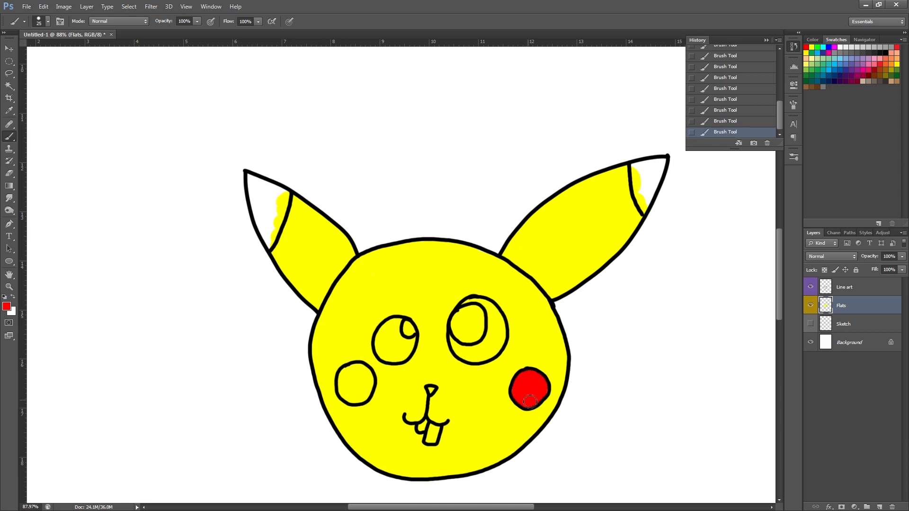
pyautogui.hotkey('ctrl', 'z')
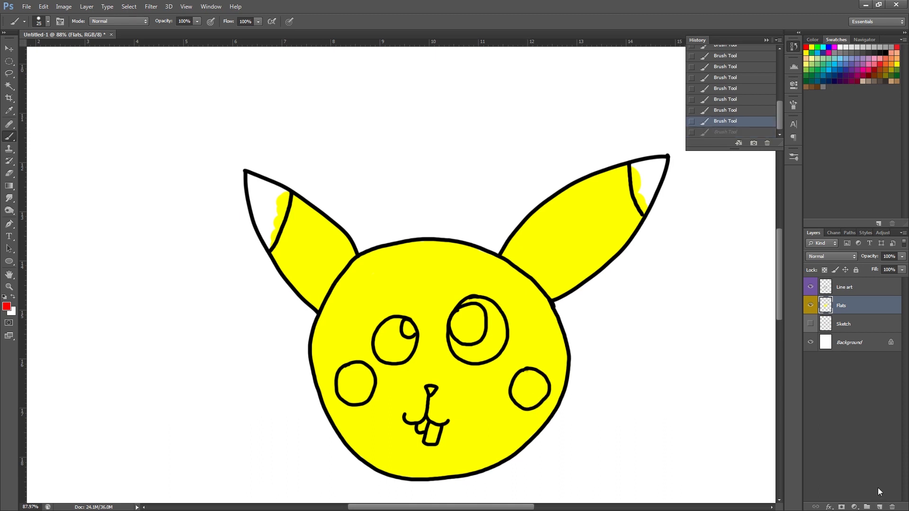
pyautogui.click(879, 507)
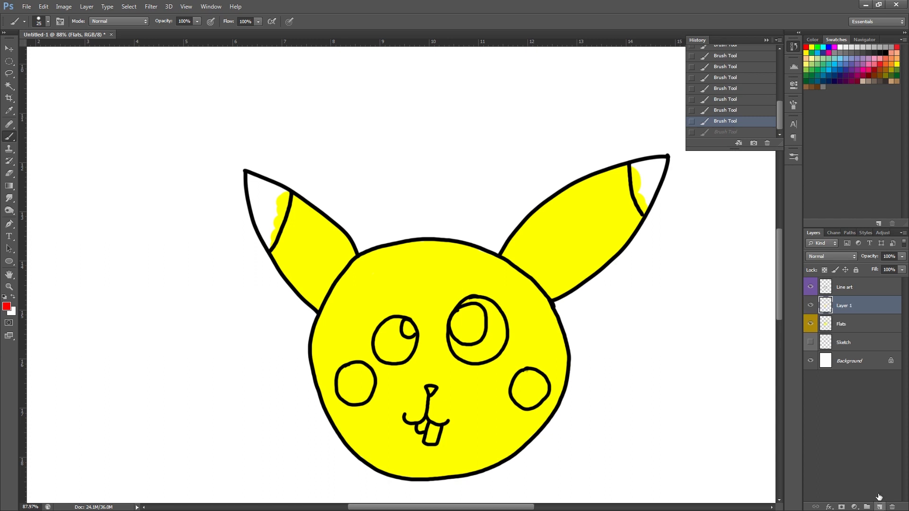
pyautogui.rightClick(841, 309)
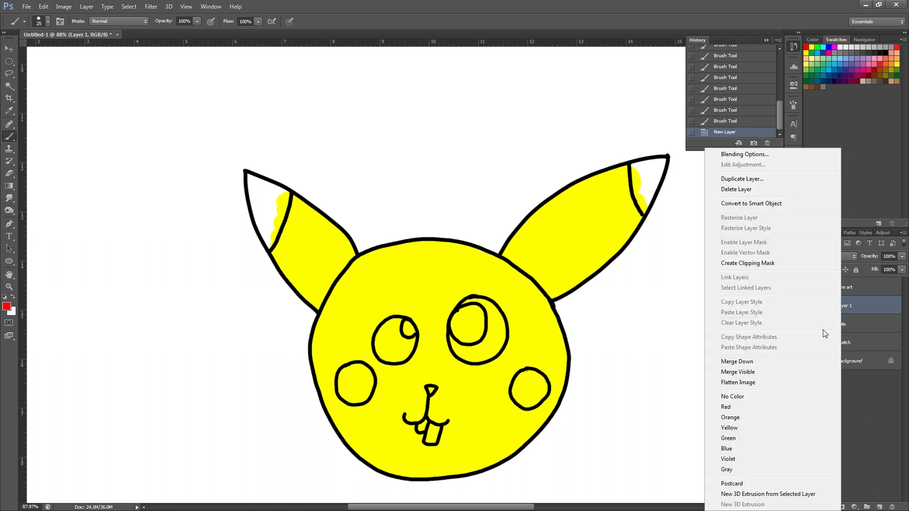
pyautogui.click(743, 427)
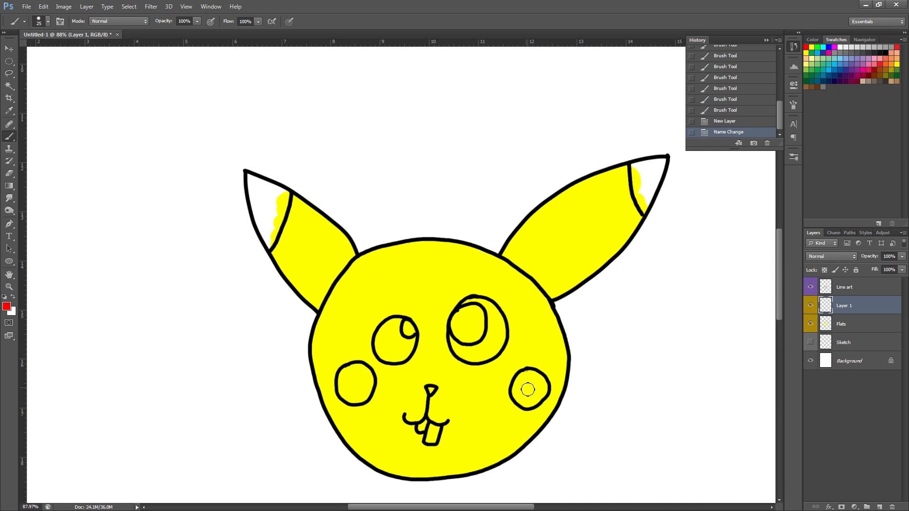
pyautogui.moveTo(525, 382)
pyautogui.mouseDown()
pyautogui.moveTo(520, 400)
pyautogui.moveTo(542, 379)
pyautogui.moveTo(520, 376)
pyautogui.mouseUp()
pyautogui.moveTo(366, 367)
pyautogui.mouseDown()
pyautogui.moveTo(349, 375)
pyautogui.moveTo(343, 392)
pyautogui.moveTo(356, 399)
pyautogui.moveTo(368, 384)
pyautogui.moveTo(357, 387)
pyautogui.moveTo(353, 371)
pyautogui.moveTo(374, 385)
pyautogui.mouseUp()
# Add another yellow-labelled layer below Line art and paint both ear tips black on it.
pyautogui.hotkey('ctrl', 'shift', 'alt', 'n')
pyautogui.rightClick(848, 313)
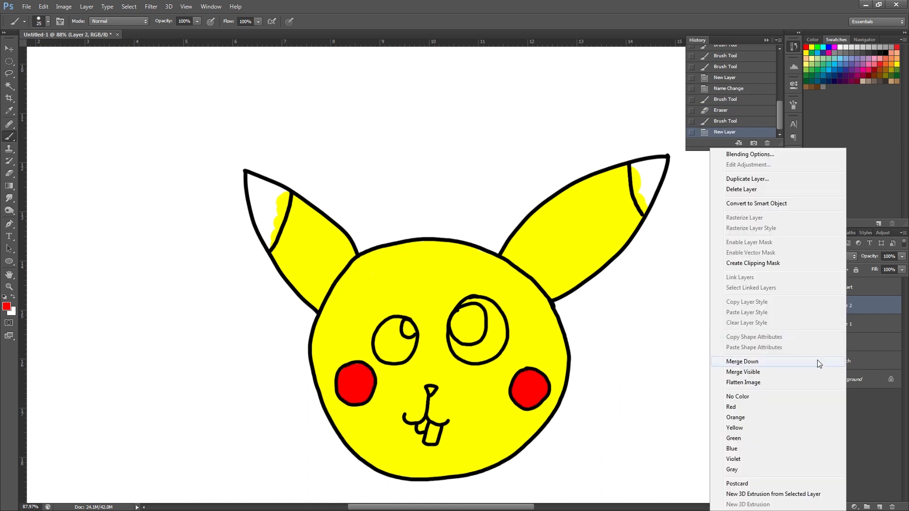
pyautogui.click(748, 427)
pyautogui.keyDown('alt'); pyautogui.click(563, 327); pyautogui.keyUp('alt')
pyautogui.press('[')
pyautogui.press('[')
pyautogui.moveTo(635, 170)
pyautogui.mouseDown()
pyautogui.moveTo(644, 208)
pyautogui.moveTo(666, 160)
pyautogui.moveTo(661, 167)
pyautogui.mouseUp()
pyautogui.moveTo(260, 237)
pyautogui.mouseDown()
pyautogui.moveTo(266, 186)
pyautogui.moveTo(269, 222)
pyautogui.moveTo(284, 197)
pyautogui.mouseUp()
# Fill both eyes around their highlights and the nose with black.
pyautogui.press(']')
pyautogui.press(']')
pyautogui.moveTo(403, 318)
pyautogui.mouseDown()
pyautogui.moveTo(397, 360)
pyautogui.moveTo(393, 340)
pyautogui.mouseUp()
pyautogui.moveTo(397, 337); pyautogui.dragTo(414, 339)
pyautogui.press('[')
pyautogui.moveTo(453, 337); pyautogui.dragTo(469, 351)
pyautogui.moveTo(433, 390); pyautogui.dragTo(430, 389)
pyautogui.moveTo(459, 347)
pyautogui.mouseDown()
pyautogui.moveTo(468, 307)
pyautogui.moveTo(482, 345)
pyautogui.mouseUp()
pyautogui.moveTo(469, 307)
pyautogui.mouseDown()
pyautogui.moveTo(503, 336)
pyautogui.moveTo(496, 350)
pyautogui.mouseUp()
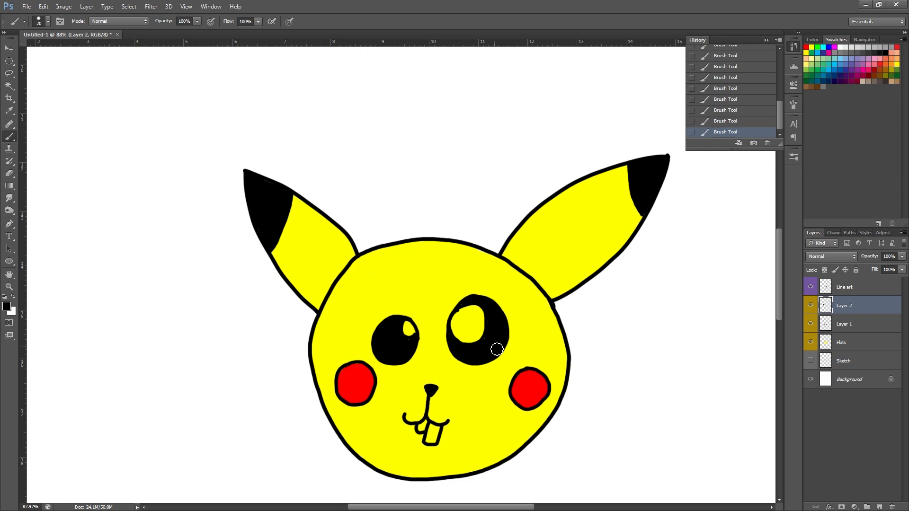
# Merge the two unnamed color layers and Flats into a single layer named flats with a yellow color label.
pyautogui.rightClick(851, 310)
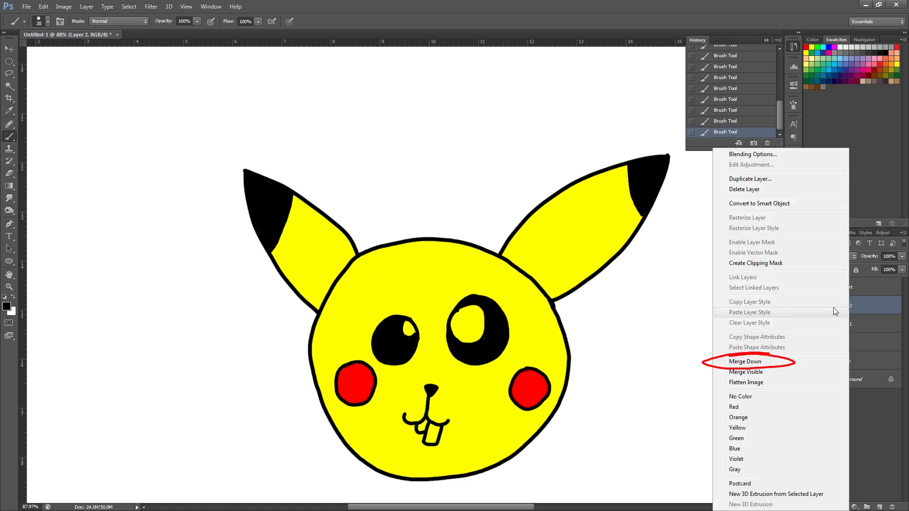
pyautogui.click(766, 363)
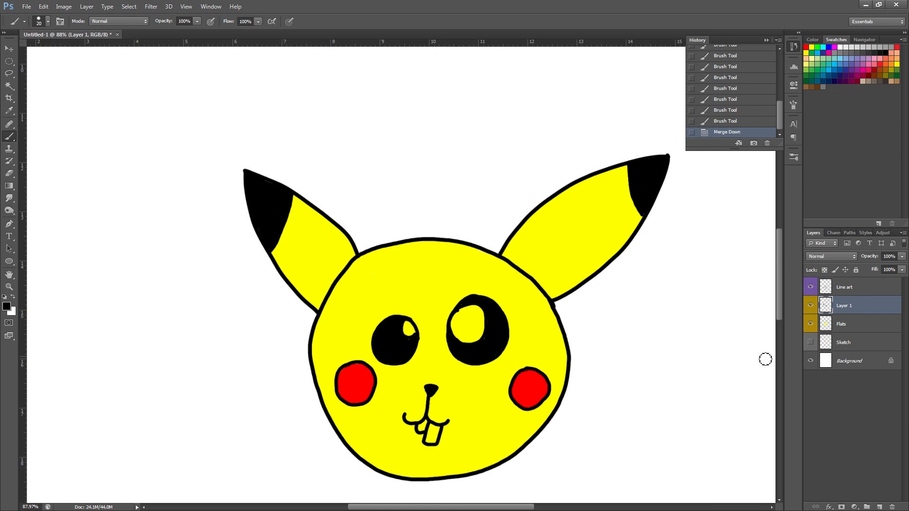
pyautogui.keyDown('shift'); pyautogui.click(852, 323); pyautogui.keyUp('shift')
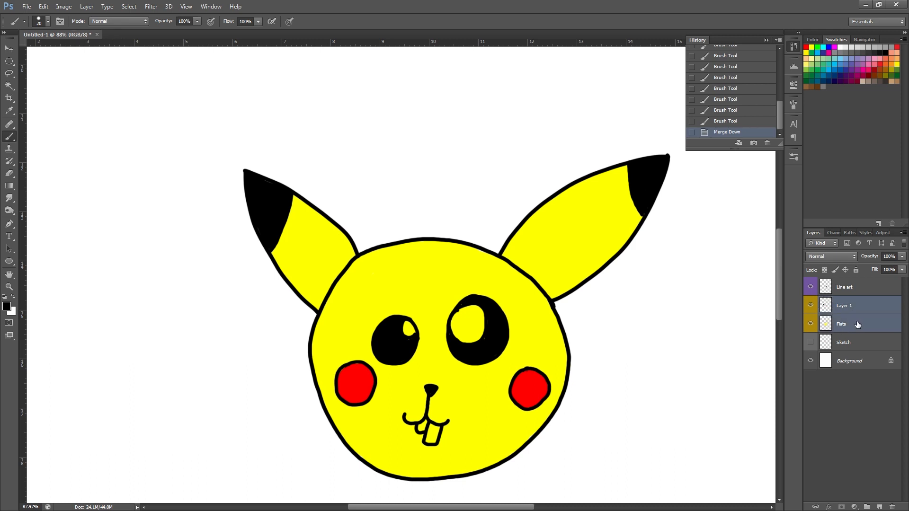
pyautogui.rightClick(857, 324)
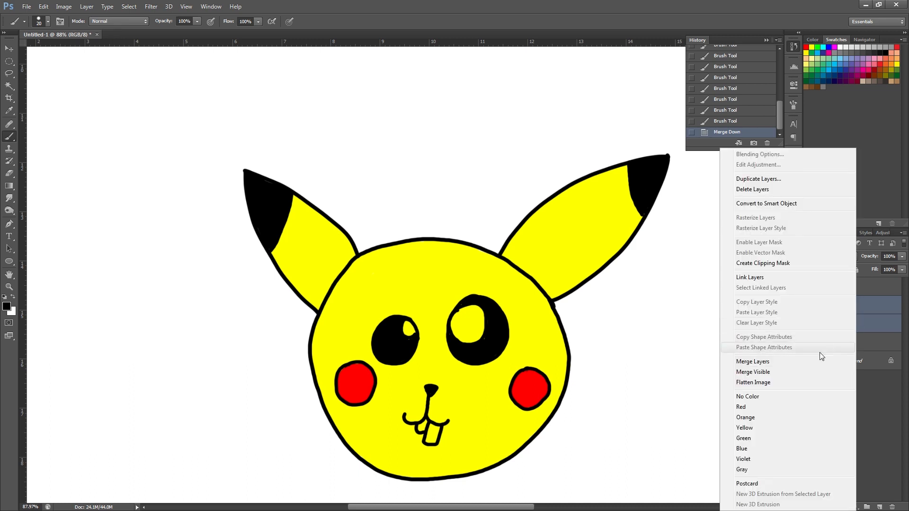
pyautogui.click(766, 362)
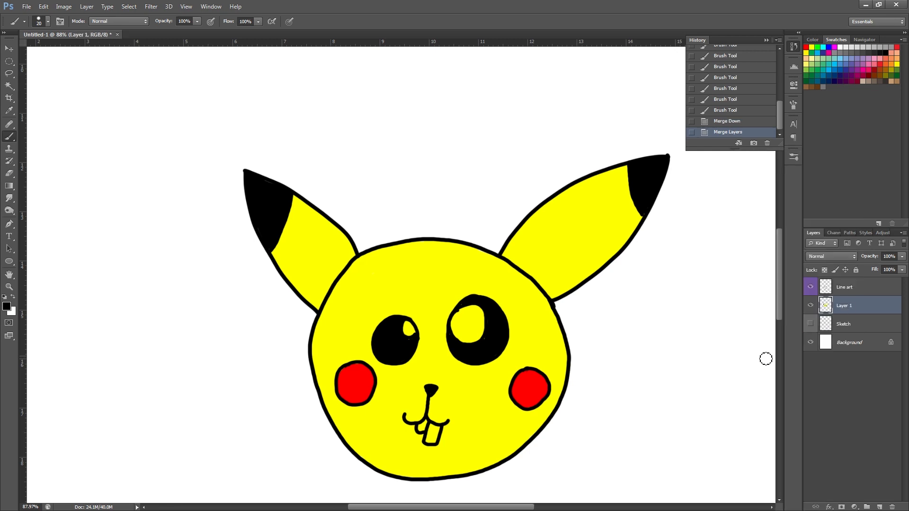
pyautogui.rightClick(851, 305)
pyautogui.click(750, 428)
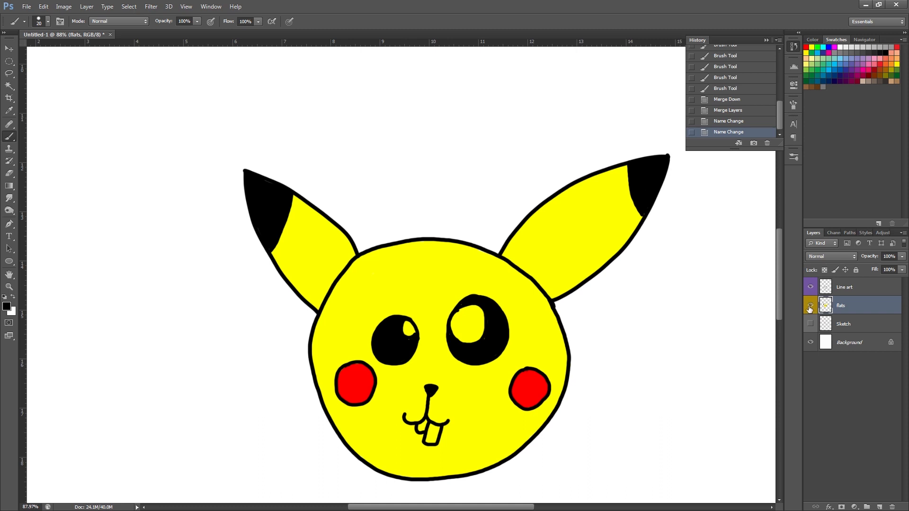
# Toggle the flats layer's visibility to compare the drawing with and without its colors.
pyautogui.click(810, 306)
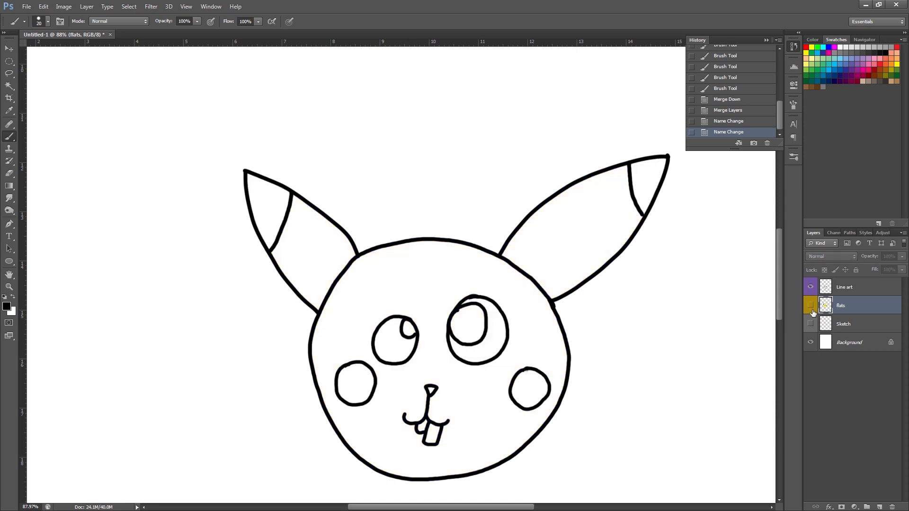
pyautogui.click(810, 307)
pyautogui.click(810, 307)
pyautogui.click(810, 307)
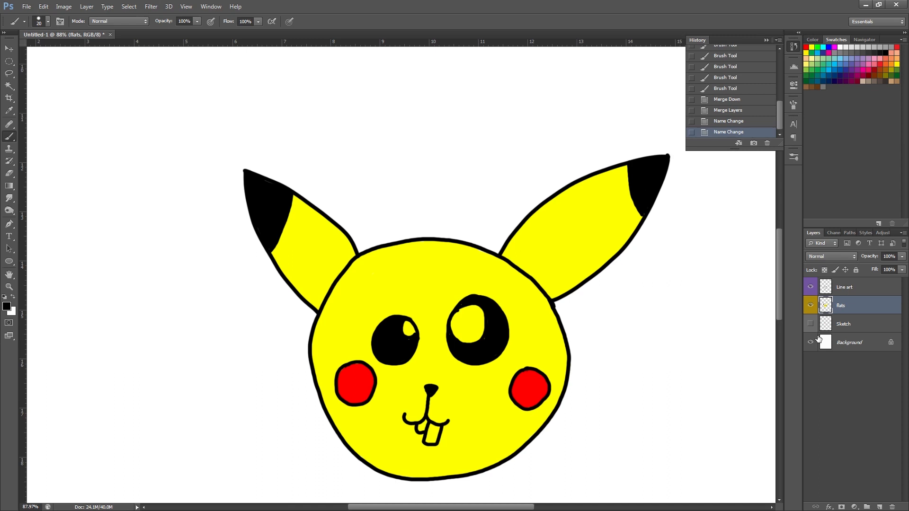
# Add a new layer above flats, name it shading and give it a blue color label.
pyautogui.click(878, 506)
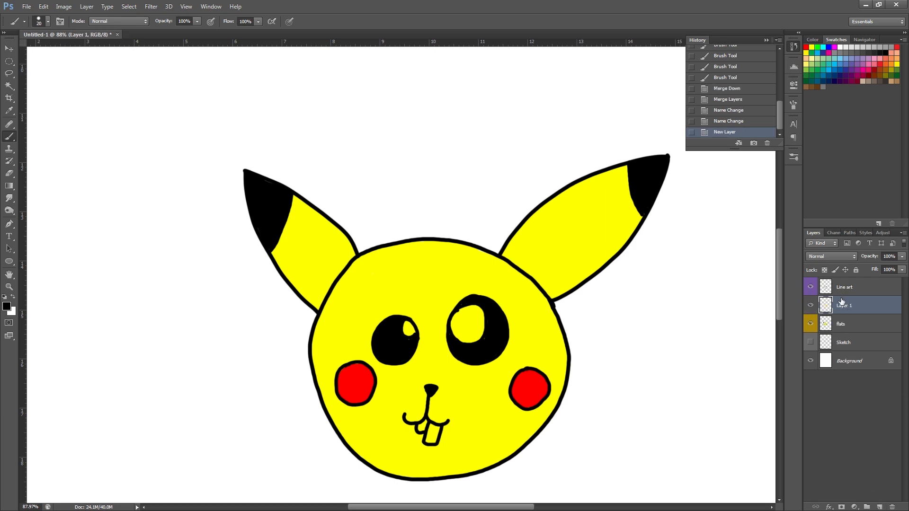
pyautogui.doubleClick(844, 304)
pyautogui.write('shading')
pyautogui.press('Return')
pyautogui.rightClick(847, 304)
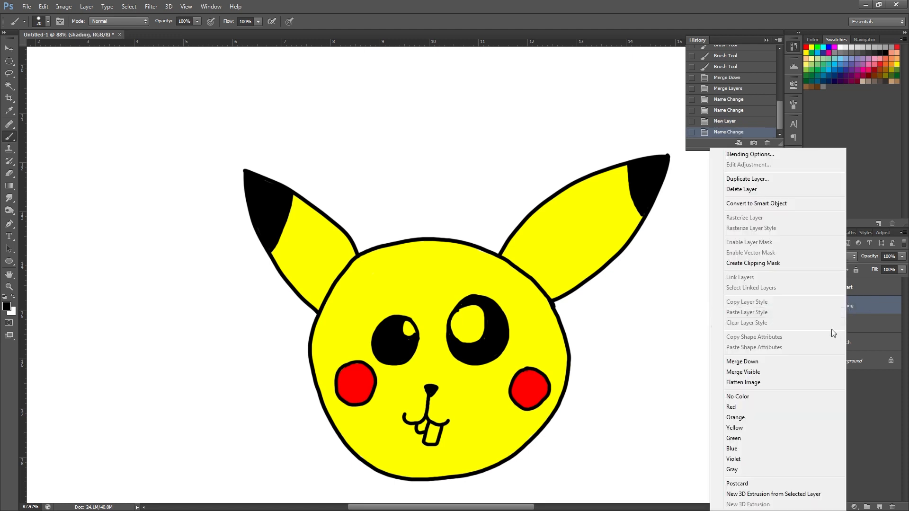
pyautogui.click(764, 449)
# Choose a darker shade of the head's yellow and shade the lower edge of the left ear, erasing the excess.
pyautogui.keyDown('alt'); pyautogui.click(393, 378); pyautogui.keyUp('alt')
pyautogui.click(7, 307)
pyautogui.click(634, 343)
pyautogui.click(650, 412)
pyautogui.click(635, 329)
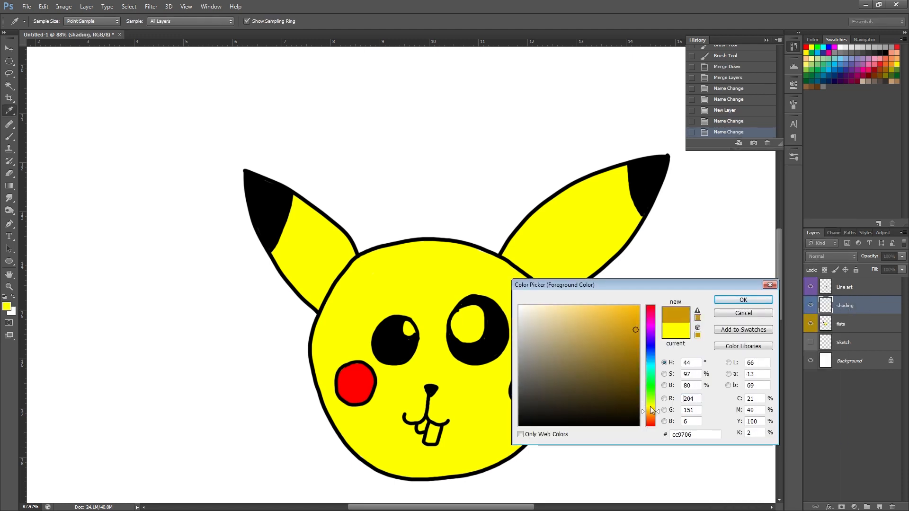
pyautogui.click(743, 299)
pyautogui.press('b')
pyautogui.moveTo(320, 306)
pyautogui.mouseDown()
pyautogui.moveTo(270, 247)
pyautogui.moveTo(278, 250)
pyautogui.mouseUp()
pyautogui.press('e')
pyautogui.moveTo(270, 243); pyautogui.dragTo(276, 251)
pyautogui.press('b')
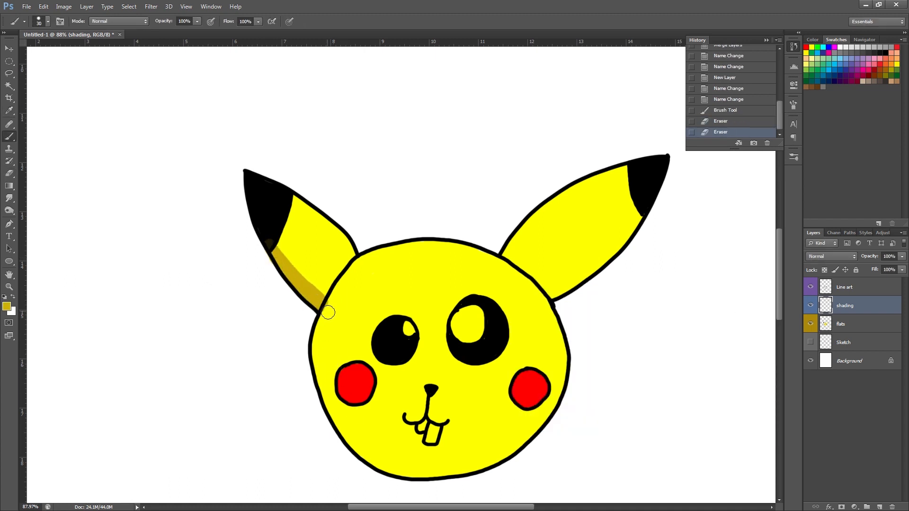
# Paint dark yellow shadows along the head's left and lower edge, under the mouth and teeth, and beside the right cheek.
pyautogui.moveTo(328, 312)
pyautogui.mouseDown()
pyautogui.moveTo(426, 476)
pyautogui.moveTo(412, 482)
pyautogui.moveTo(483, 480)
pyautogui.mouseUp()
pyautogui.press('e')
pyautogui.moveTo(331, 296)
pyautogui.mouseDown()
pyautogui.moveTo(337, 322)
pyautogui.moveTo(333, 314)
pyautogui.mouseUp()
pyautogui.press('b')
pyautogui.moveTo(409, 426); pyautogui.dragTo(440, 445)
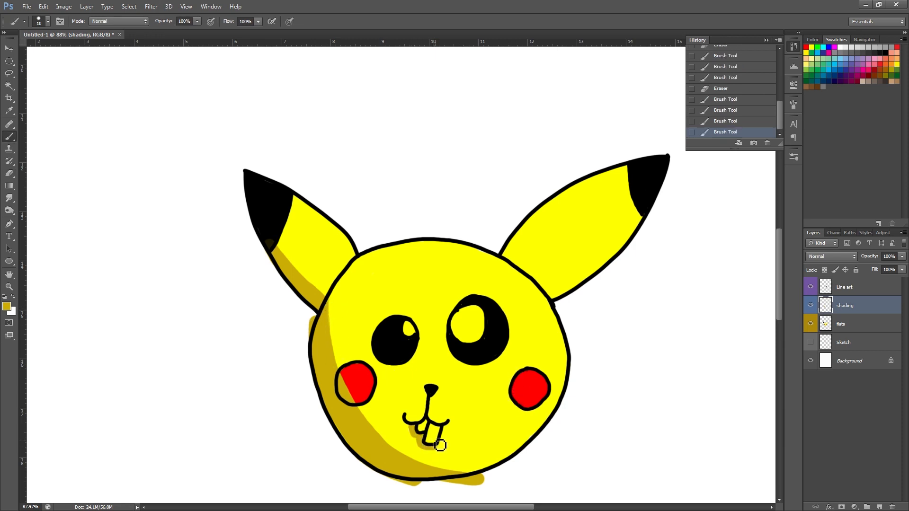
pyautogui.moveTo(512, 379)
pyautogui.mouseDown()
pyautogui.moveTo(513, 406)
pyautogui.moveTo(532, 414)
pyautogui.mouseUp()
pyautogui.press(']')
pyautogui.press(']')
pyautogui.moveTo(314, 367)
pyautogui.mouseDown()
pyautogui.moveTo(372, 470)
pyautogui.moveTo(509, 470)
pyautogui.mouseUp()
pyautogui.press('[')
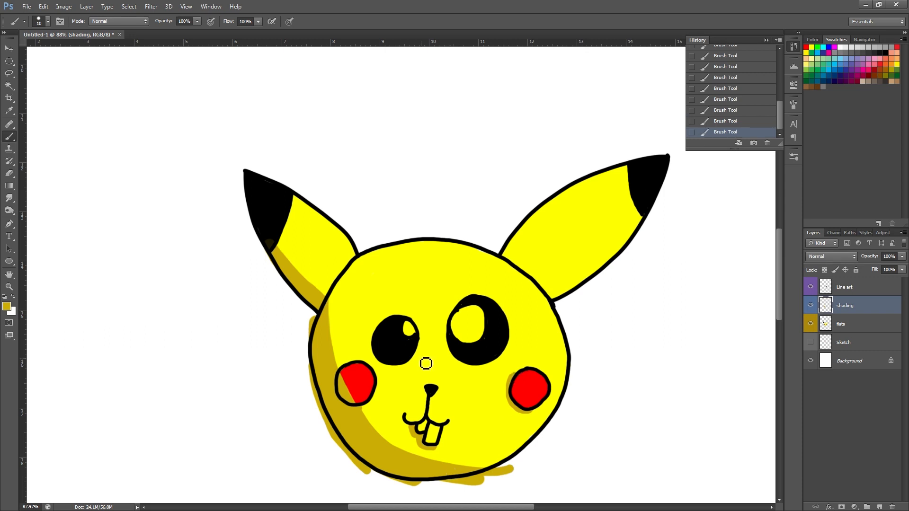
# Shade the lower left of both cheeks in darker red and clip the shading layer to the flats layer.
pyautogui.click(6, 306)
pyautogui.click(742, 302)
pyautogui.moveTo(341, 397)
pyautogui.mouseDown()
pyautogui.moveTo(344, 377)
pyautogui.moveTo(356, 407)
pyautogui.mouseUp()
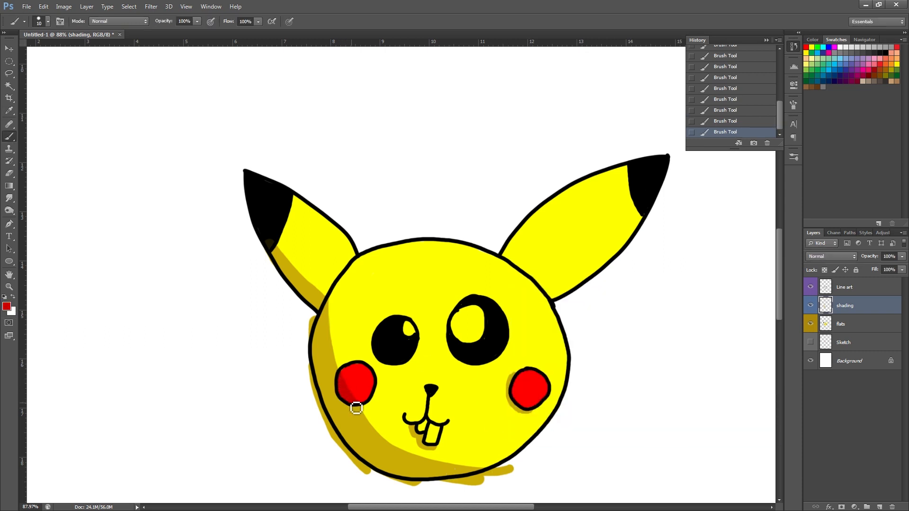
pyautogui.moveTo(517, 386); pyautogui.dragTo(547, 410)
pyautogui.press('e')
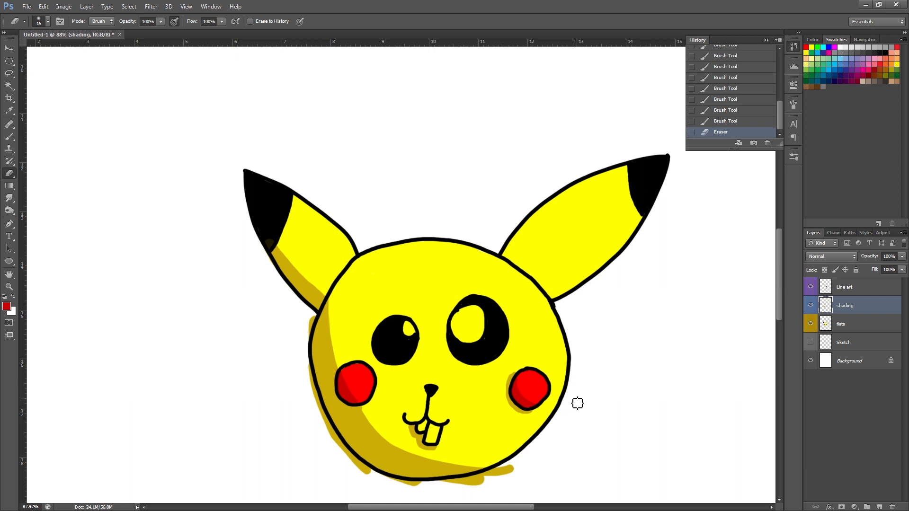
pyautogui.keyDown('alt'); pyautogui.click(849, 310); pyautogui.keyUp('alt')
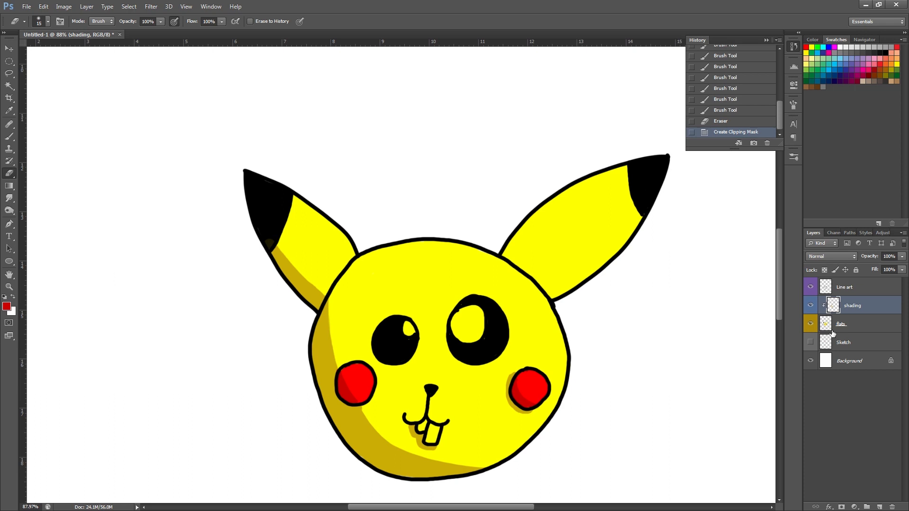
# Add a new layer above shading, name it highlights and give it an orange color label.
pyautogui.click(879, 506)
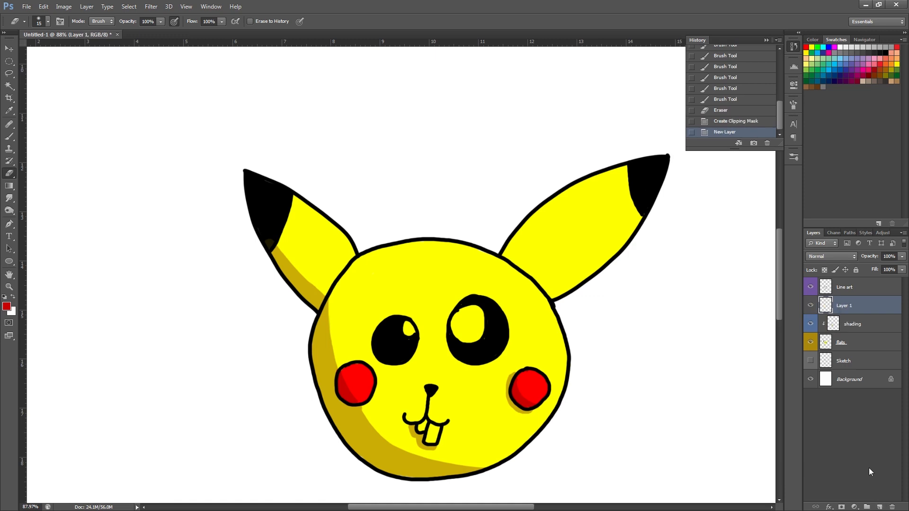
pyautogui.doubleClick(842, 305)
pyautogui.write('highlights')
pyautogui.press('Return')
pyautogui.rightClick(837, 306)
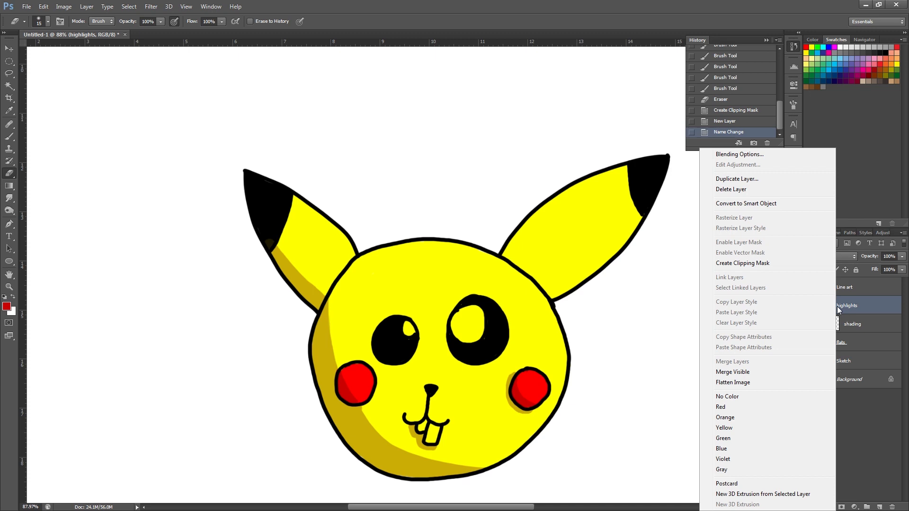
pyautogui.click(737, 418)
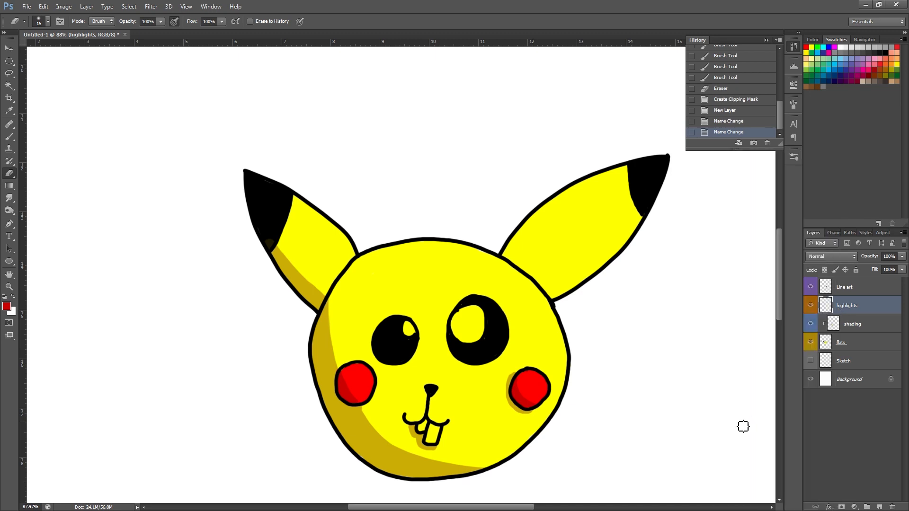
# Paint the large highlight in both eyes white and add a small white dot beside each one.
pyautogui.press('b')
pyautogui.press('x')
pyautogui.moveTo(461, 316)
pyautogui.mouseDown()
pyautogui.moveTo(469, 326)
pyautogui.moveTo(472, 318)
pyautogui.mouseUp()
pyautogui.moveTo(408, 326); pyautogui.dragTo(410, 331)
pyautogui.click(474, 314)
pyautogui.press('[')
pyautogui.press('[')
pyautogui.press('[')
pyautogui.click(495, 321)
pyautogui.click(390, 326)
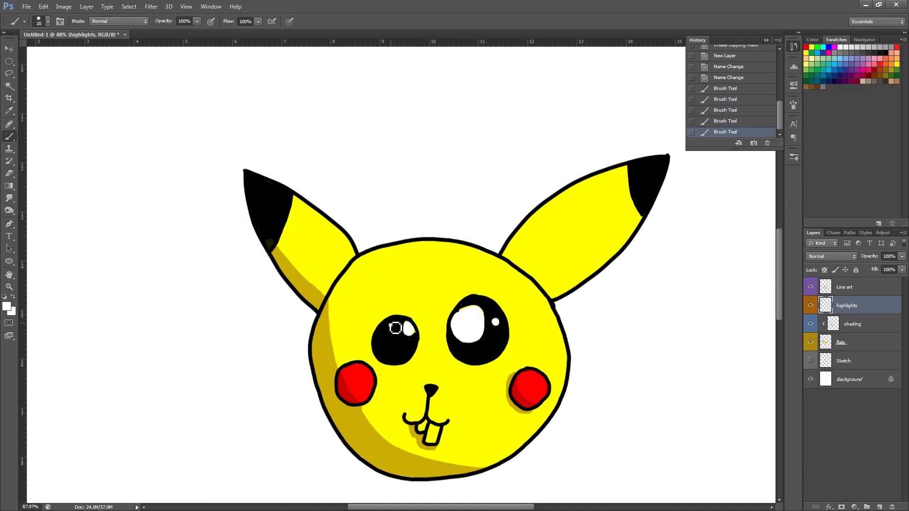
# Choose a lighter tint of the head's yellow and paint broad highlights along the head's upper right and the left ear's upper edge.
pyautogui.press(']')
pyautogui.keyDown('alt'); pyautogui.click(409, 397); pyautogui.keyUp('alt')
pyautogui.click(7, 306)
pyautogui.moveTo(610, 310); pyautogui.dragTo(579, 307)
pyautogui.click(742, 300)
pyautogui.press(']')
pyautogui.press(']')
pyautogui.press(']')
pyautogui.press(']')
pyautogui.press(']')
pyautogui.press(']')
pyautogui.moveTo(455, 250)
pyautogui.mouseDown()
pyautogui.moveTo(523, 286)
pyautogui.moveTo(544, 335)
pyautogui.mouseUp()
pyautogui.moveTo(330, 235); pyautogui.dragTo(344, 253)
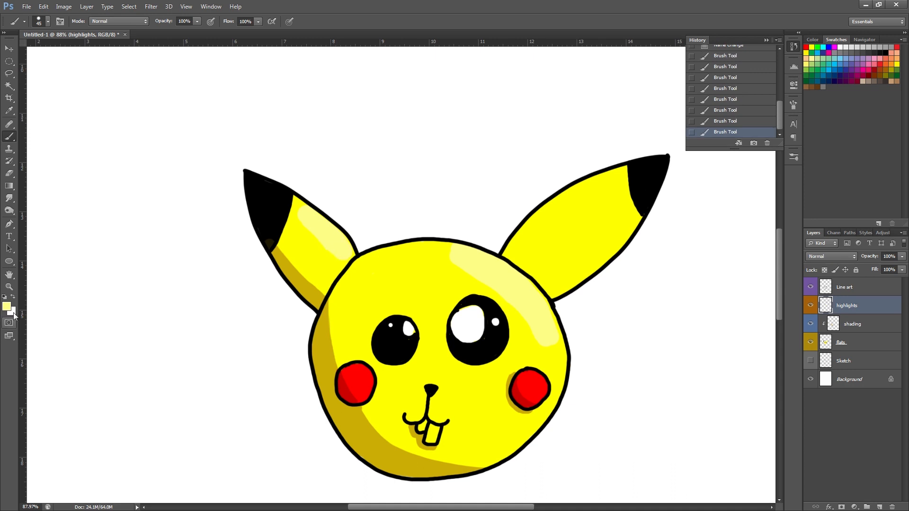
# Brighten the head and left ear highlights with a paler yellow and color the teeth cream.
pyautogui.click(7, 308)
pyautogui.click(566, 306)
pyautogui.click(741, 301)
pyautogui.moveTo(477, 259); pyautogui.dragTo(543, 307)
pyautogui.click(7, 307)
pyautogui.click(555, 306)
pyautogui.click(741, 300)
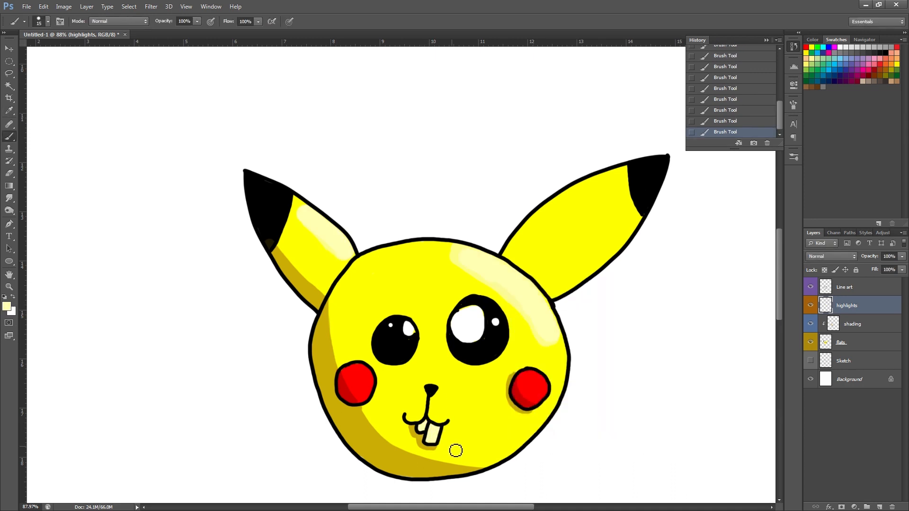
pyautogui.hotkey('ctrl', '-')
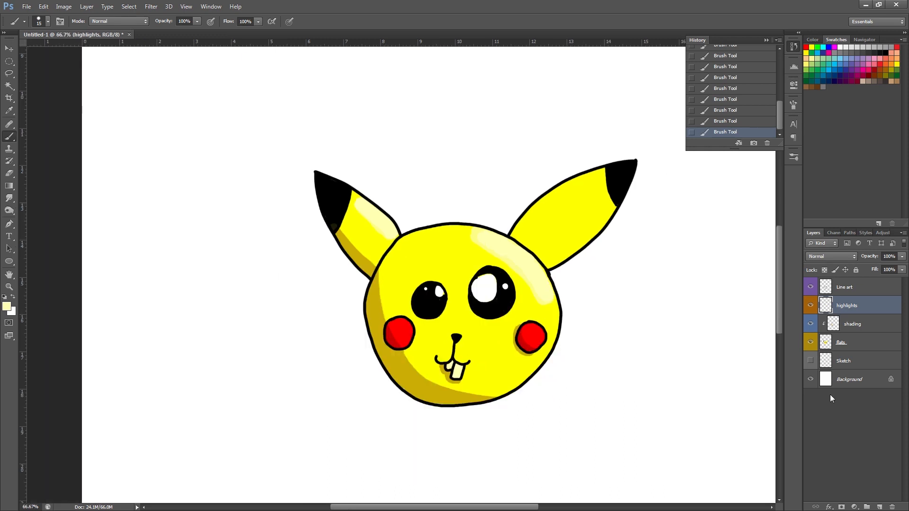
# Draw a thin wavy black line across the forehead above both eyes on the Line art layer.
pyautogui.click(861, 291)
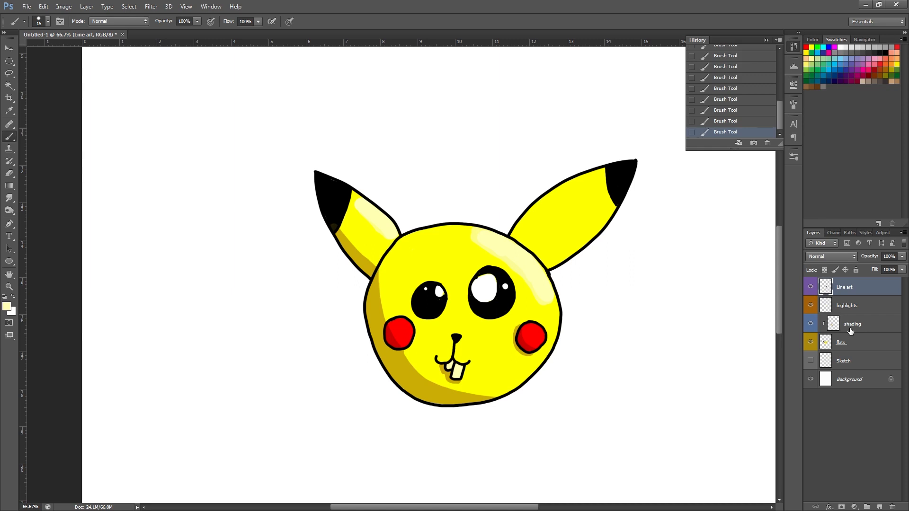
pyautogui.click(847, 305)
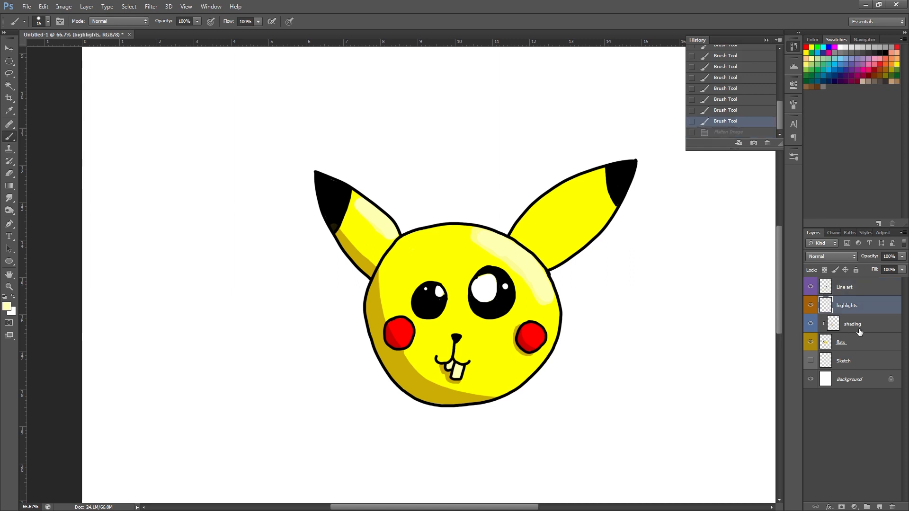
pyautogui.click(847, 290)
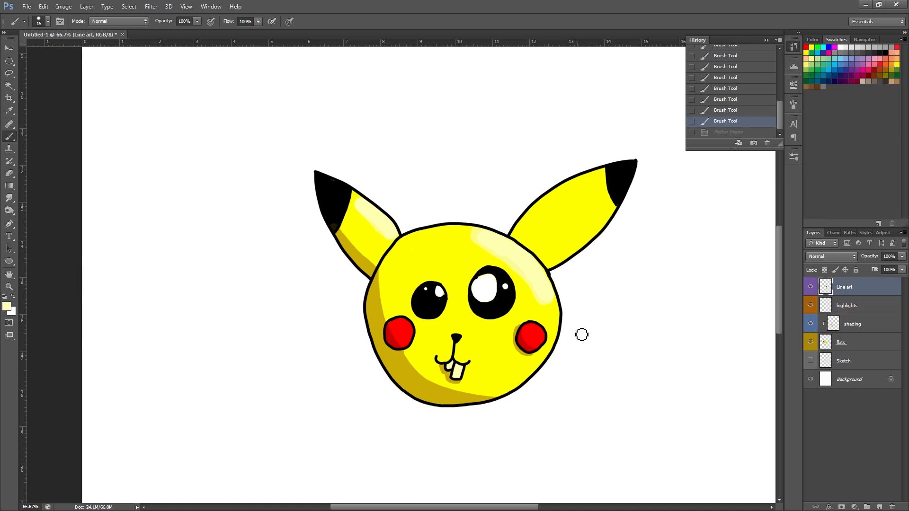
pyautogui.keyDown('alt'); pyautogui.click(621, 182); pyautogui.keyUp('alt')
pyautogui.press('[')
pyautogui.press('[')
pyautogui.press('[')
pyautogui.moveTo(397, 267)
pyautogui.mouseDown()
pyautogui.moveTo(464, 280)
pyautogui.moveTo(505, 258)
pyautogui.mouseUp()
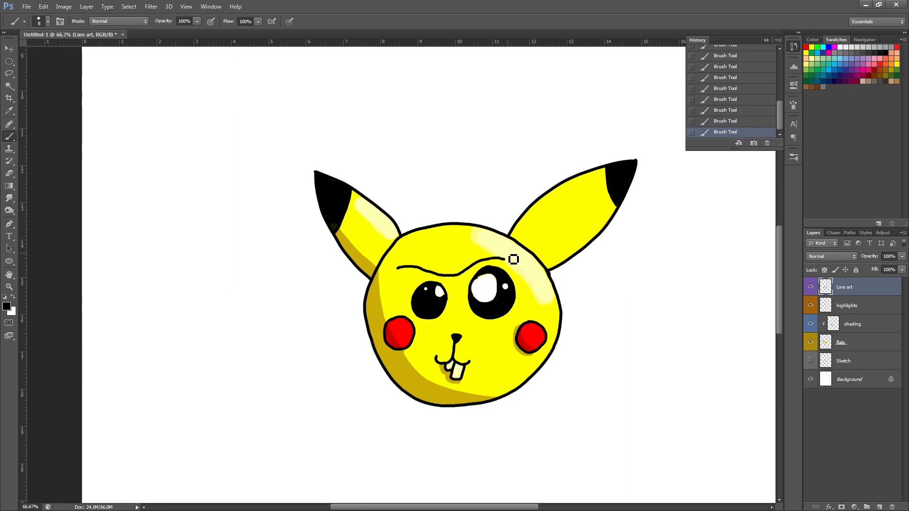